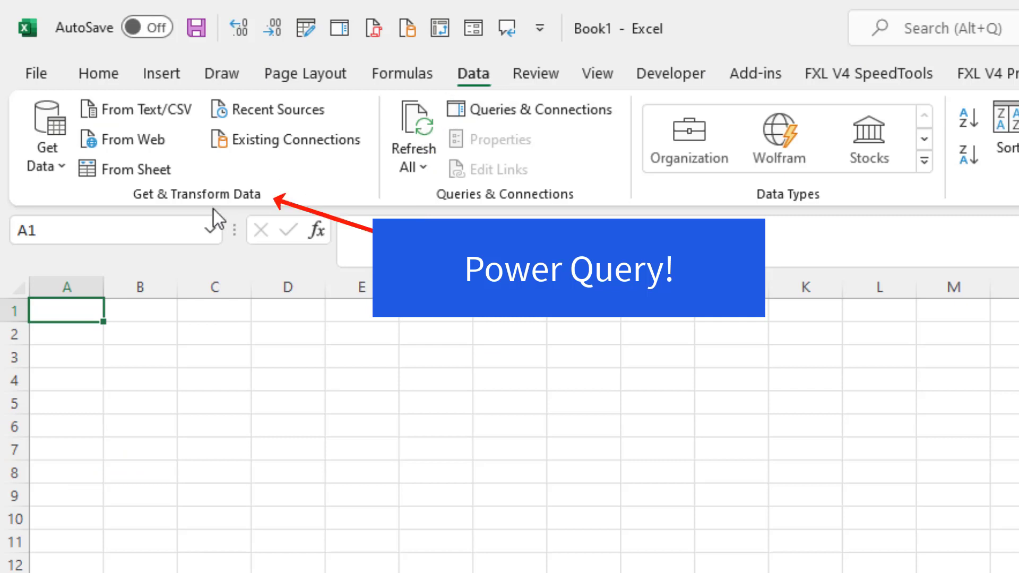
Import the file list from the Ch19 folder and open it for transformation in the Power Query Editor
{"action": "left_click", "coordinate": [59, 160]}
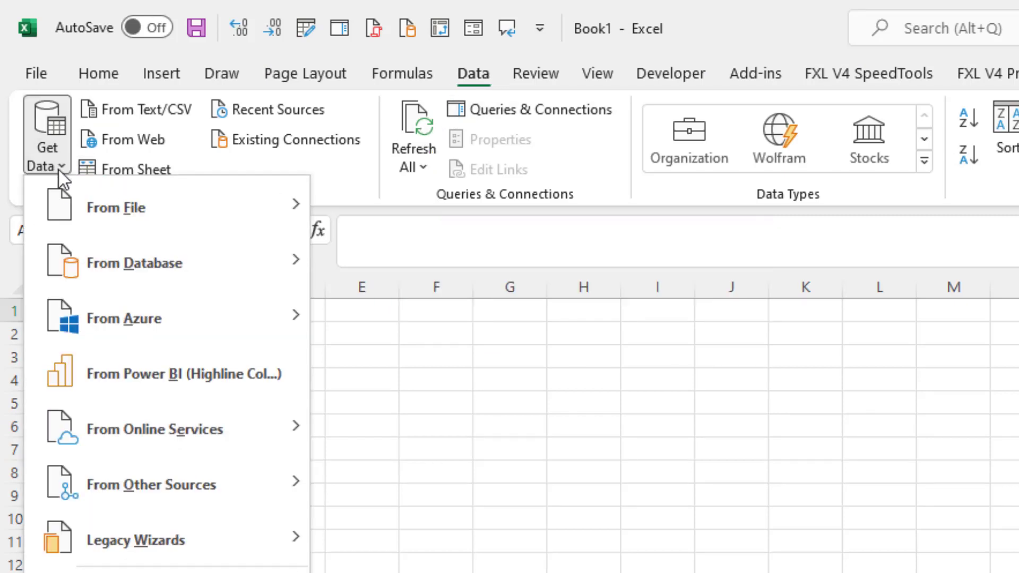
{"action": "mouse_move", "coordinate": [67, 211]}
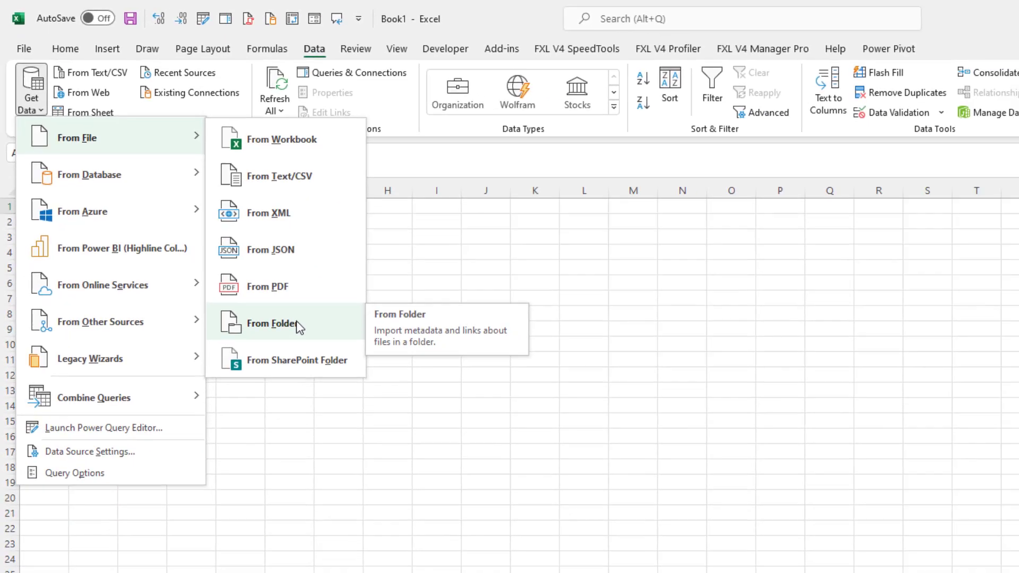
{"action": "left_click", "coordinate": [296, 321]}
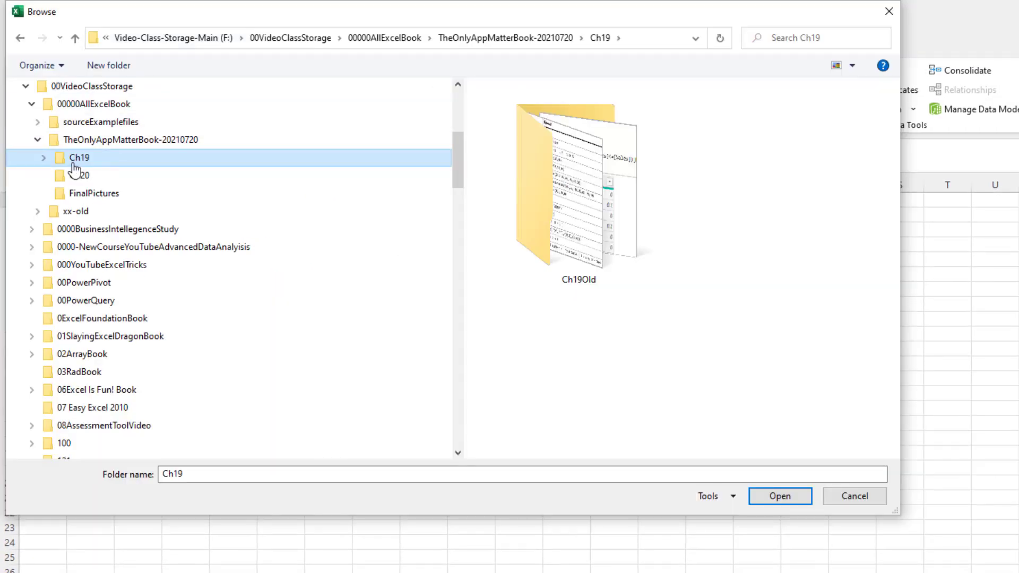
{"action": "left_click", "coordinate": [781, 497]}
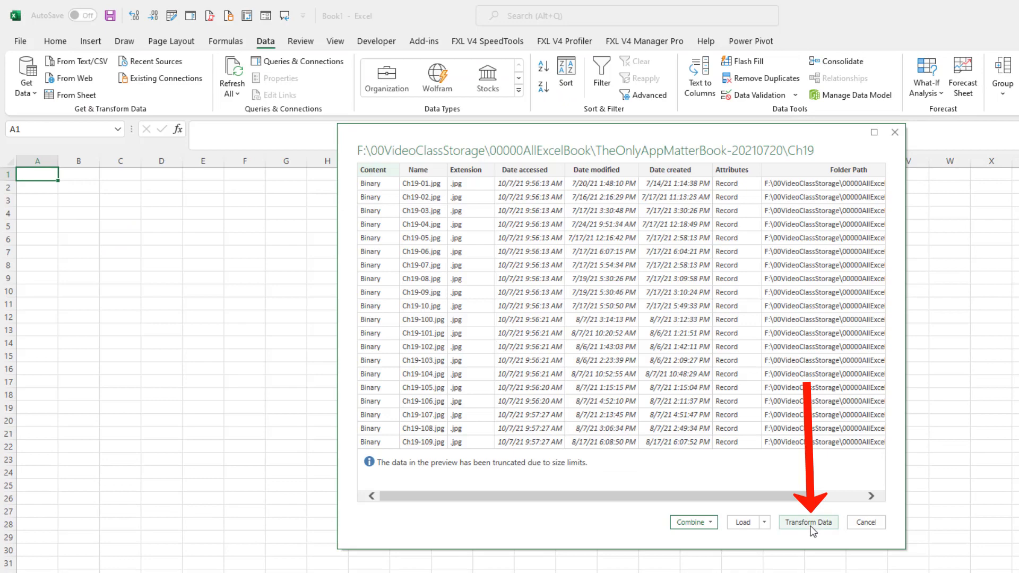
{"action": "left_click", "coordinate": [809, 523]}
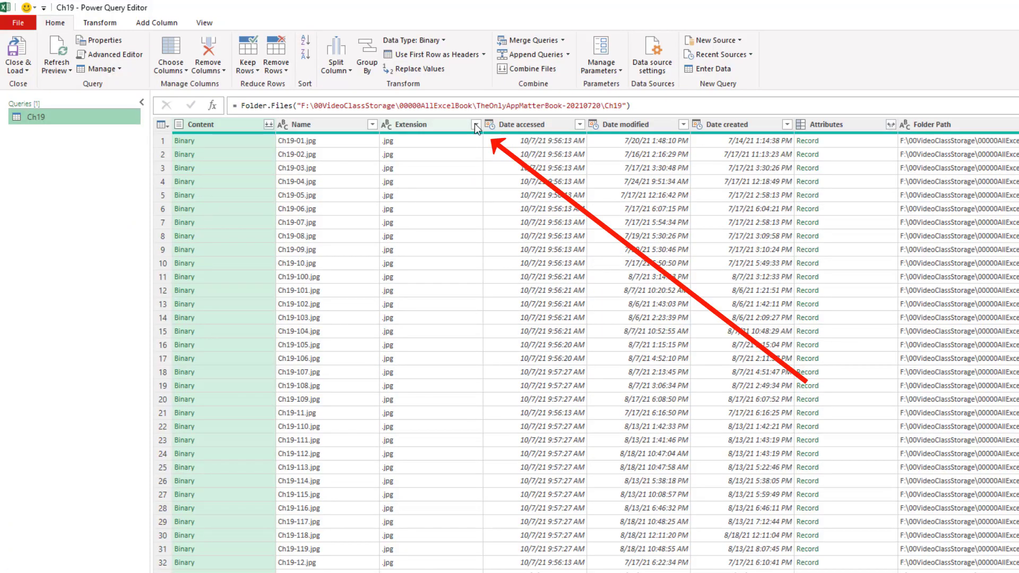
Filter the Extension column to keep only .jpg files
{"action": "left_click", "coordinate": [475, 123]}
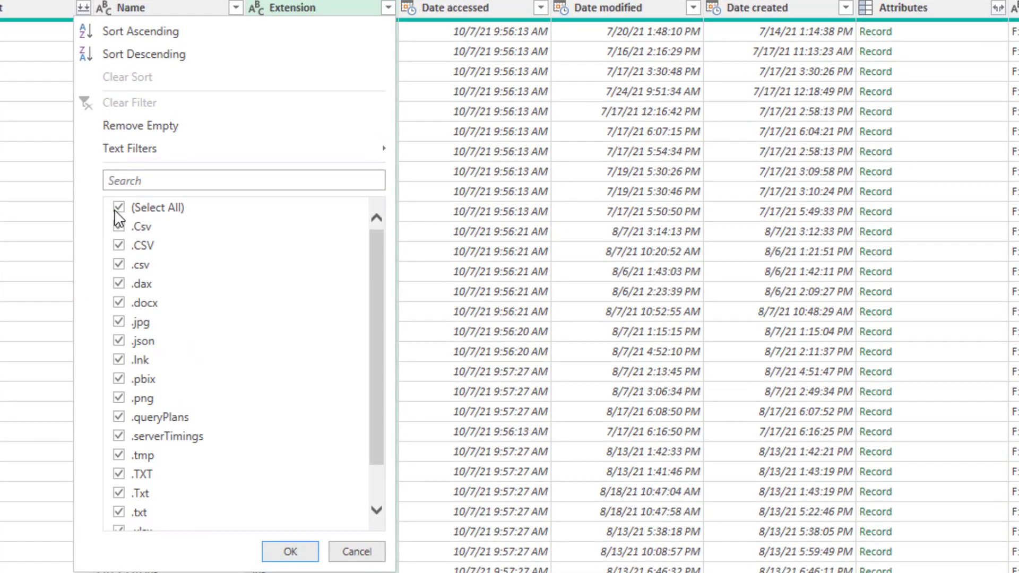
{"action": "left_click", "coordinate": [118, 208]}
{"action": "left_click", "coordinate": [120, 323]}
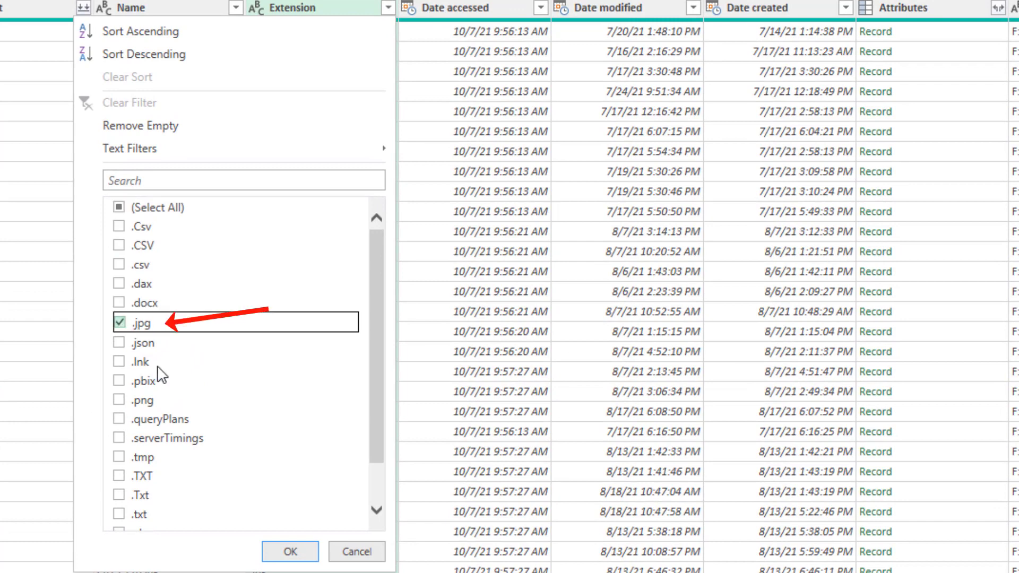
{"action": "left_click", "coordinate": [290, 552]}
Remove all columns except Name from the Ch19 query
{"action": "left_click", "coordinate": [159, 6]}
{"action": "right_click", "coordinate": [159, 6]}
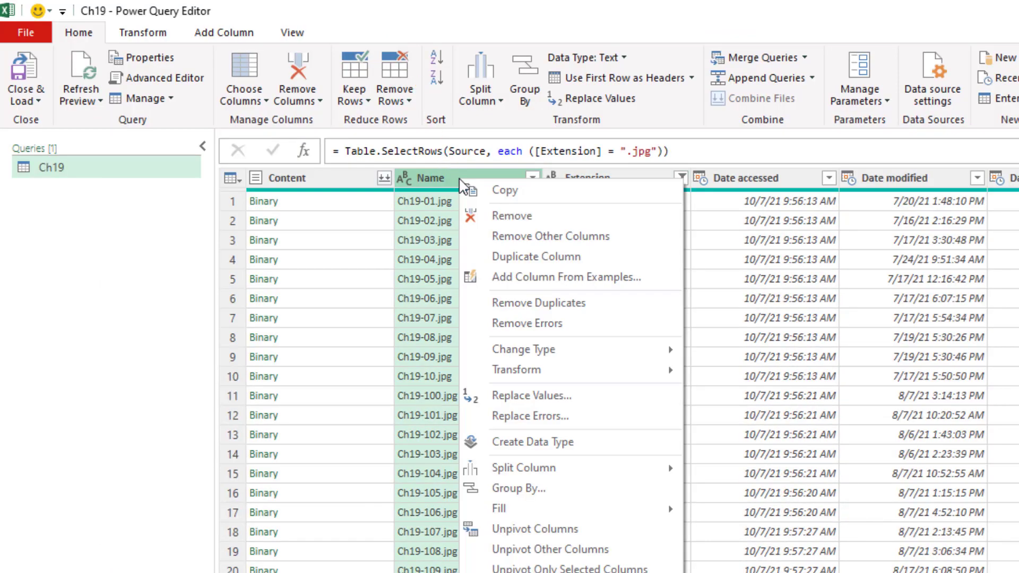
{"action": "left_click", "coordinate": [482, 237]}
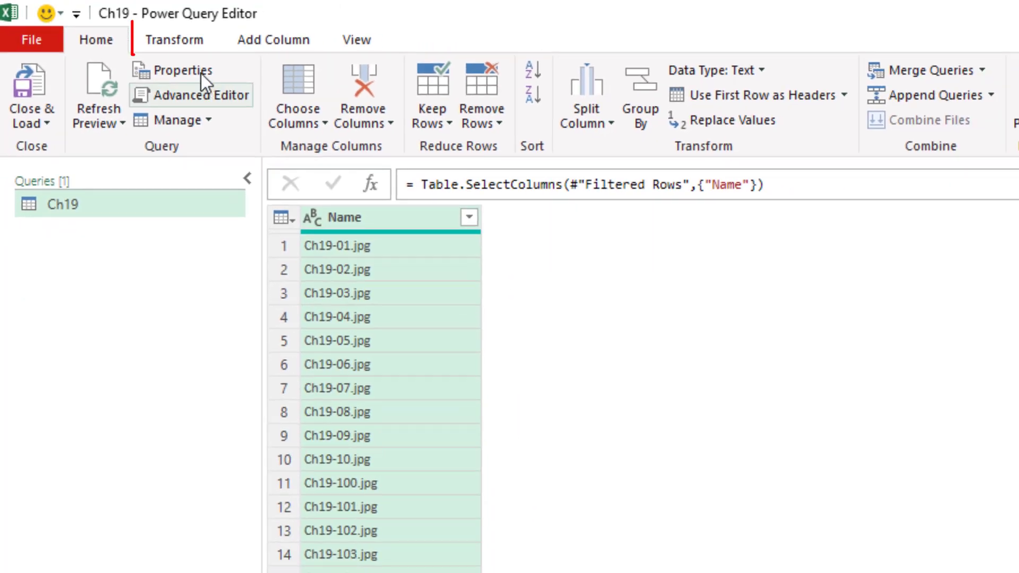
Extract the text between the delimiters "-" and "." in the Name column
{"action": "left_click", "coordinate": [196, 51]}
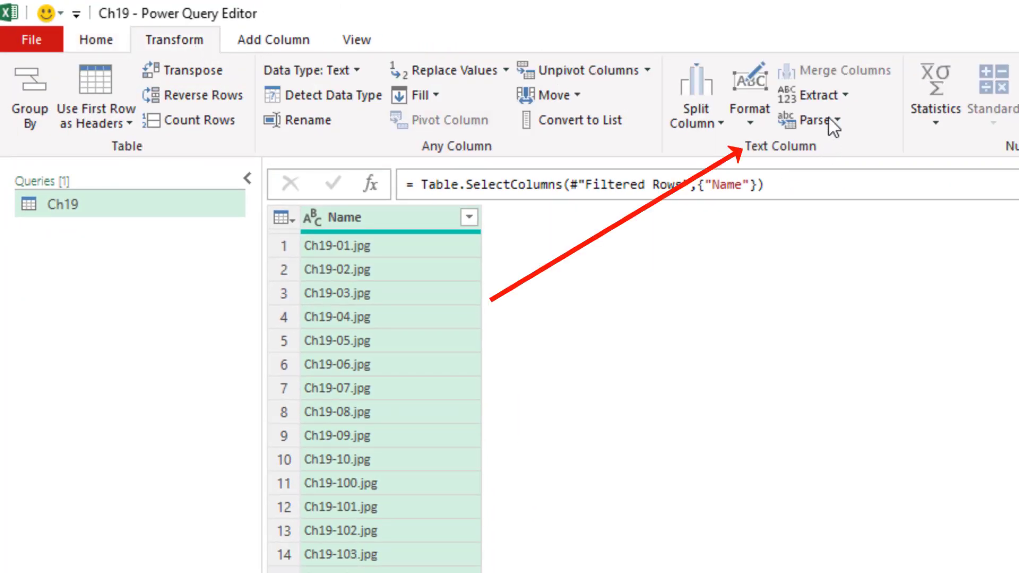
{"action": "left_click", "coordinate": [845, 96]}
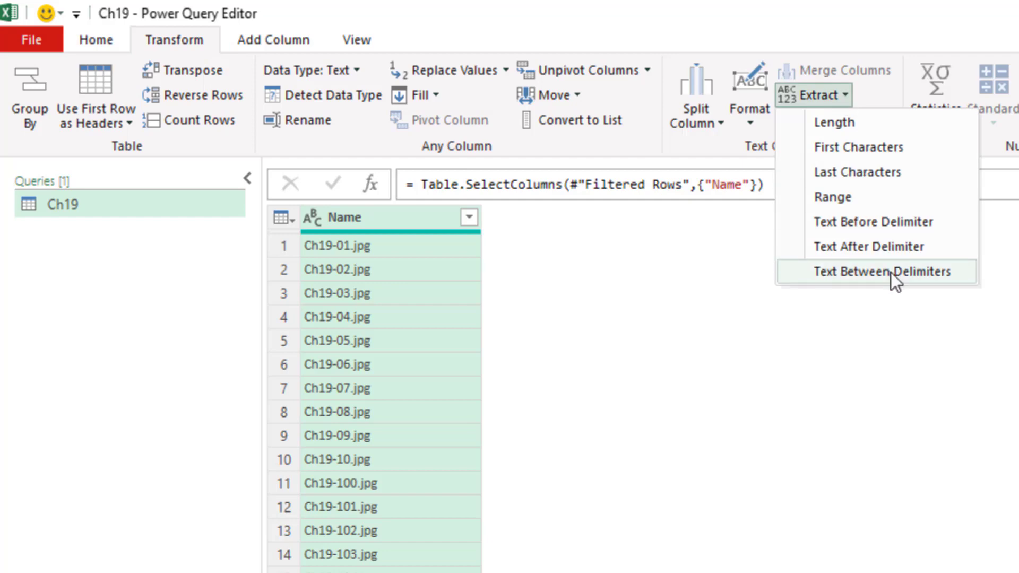
{"action": "left_click", "coordinate": [891, 272]}
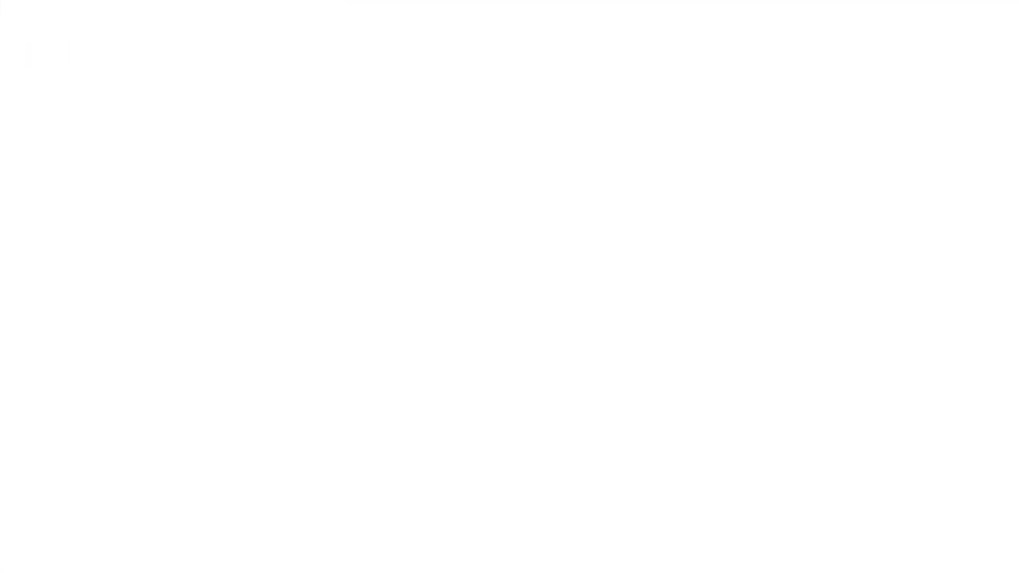
{"action": "left_click", "coordinate": [196, 281]}
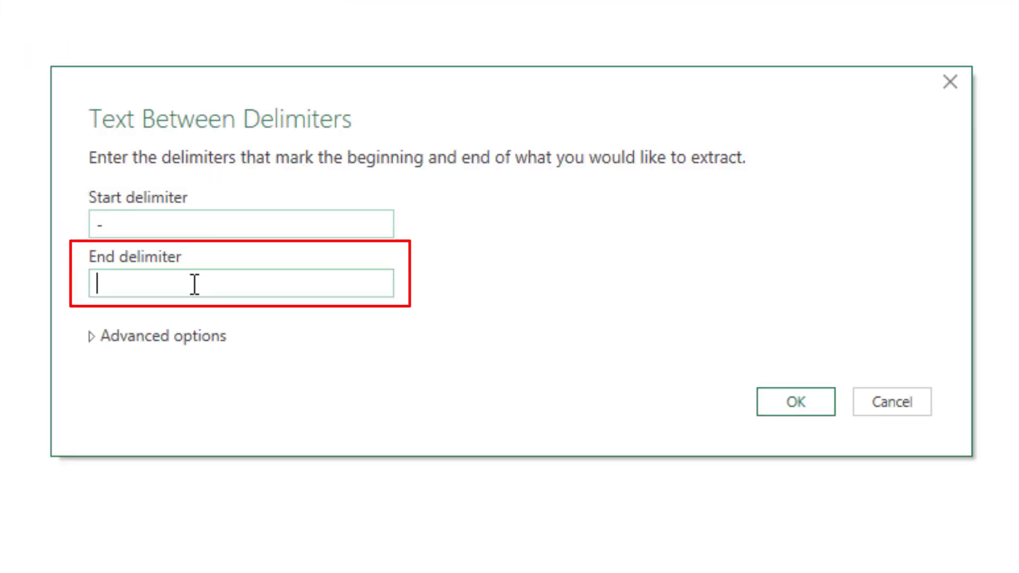
{"action": "left_click", "coordinate": [792, 401]}
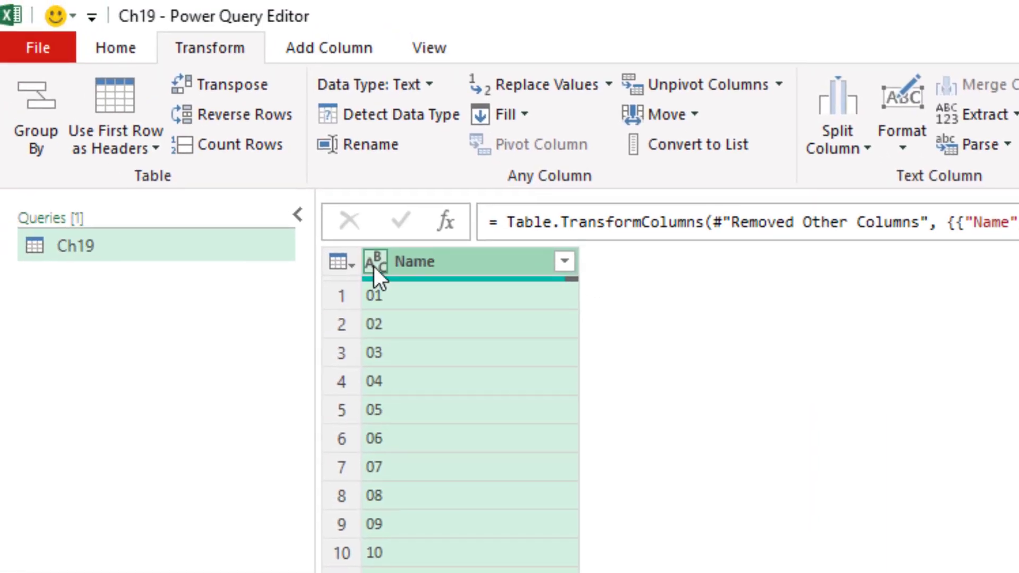
Change the Name column's data type to Whole Number and inspect the extracted text behind the conversion errors in the preceding applied step
{"action": "left_click", "coordinate": [375, 266]}
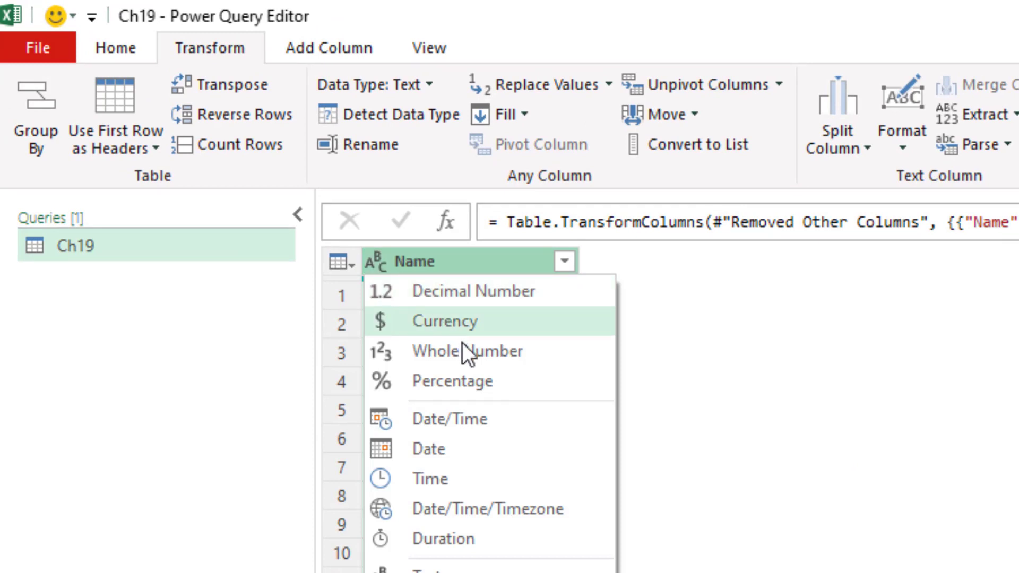
{"action": "left_click", "coordinate": [469, 355]}
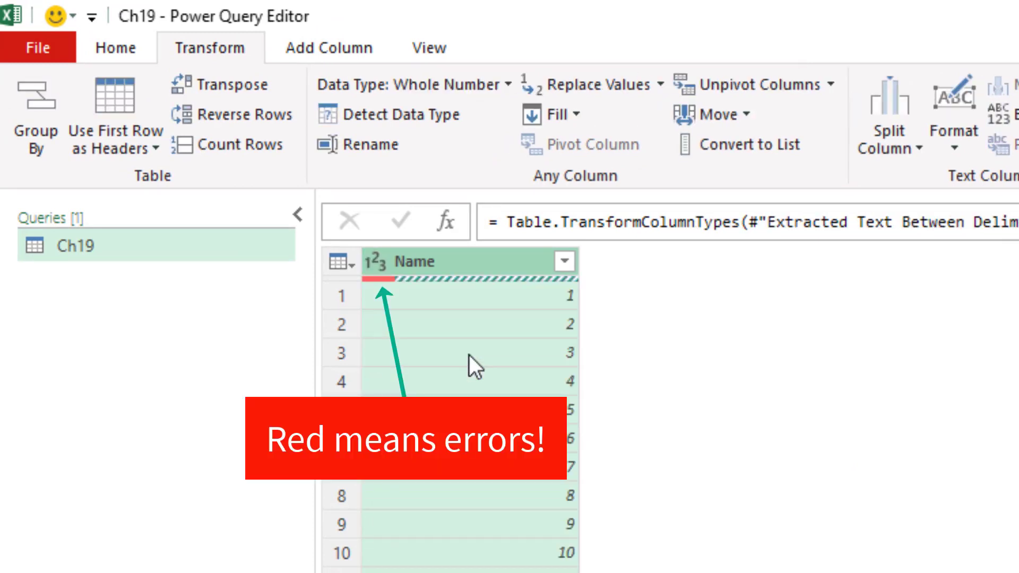
{"action": "scroll", "coordinate": [469, 355], "scroll_direction": "down", "scroll_amount": 17}
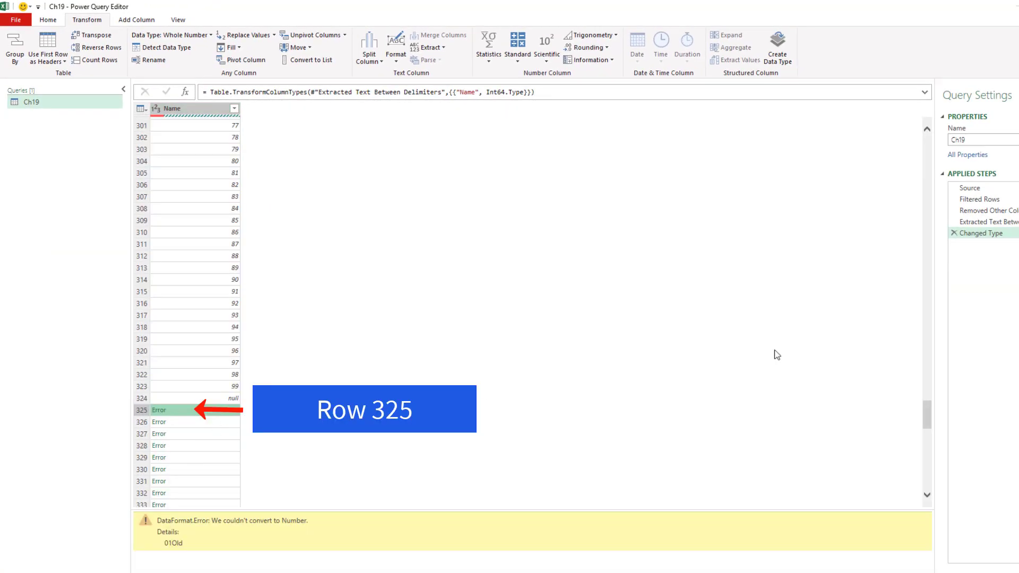
{"action": "left_click", "coordinate": [994, 223]}
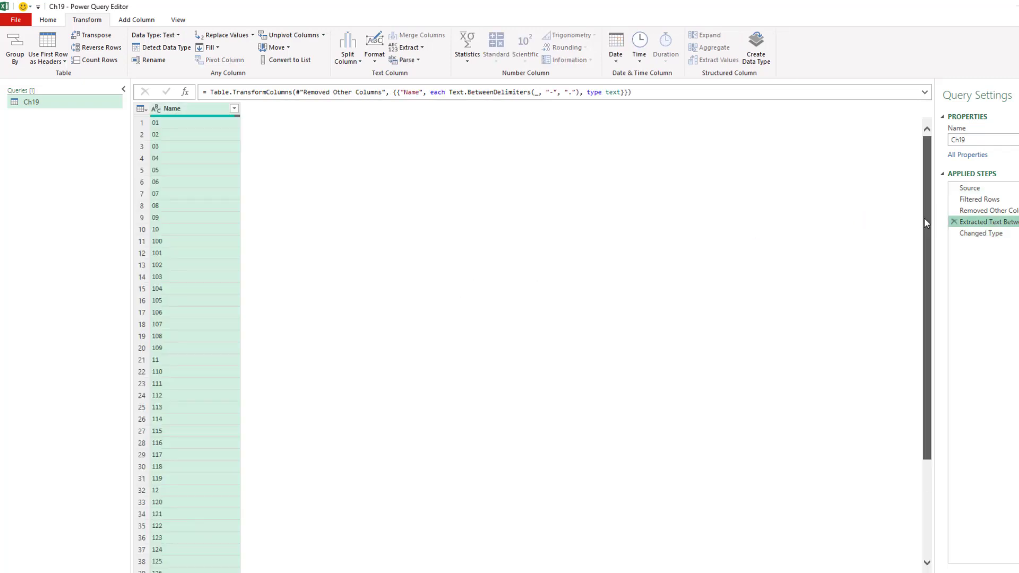
{"action": "left_click_drag", "start_coordinate": [924, 217], "coordinate": [903, 445]}
{"action": "scroll", "coordinate": [197, 304], "scroll_direction": "down", "scroll_amount": 20}
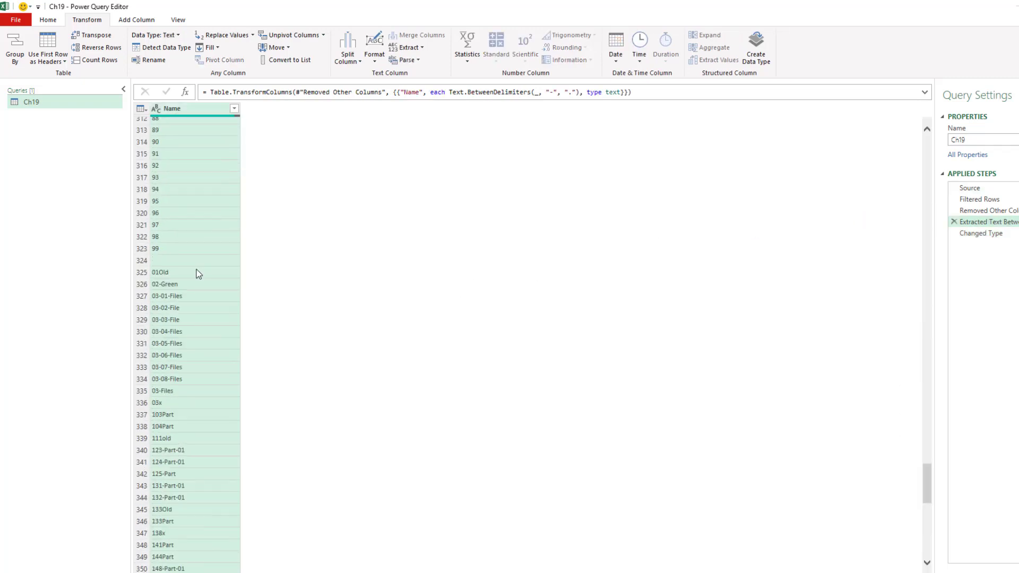
{"action": "scroll", "coordinate": [197, 303], "scroll_direction": "down", "scroll_amount": 4}
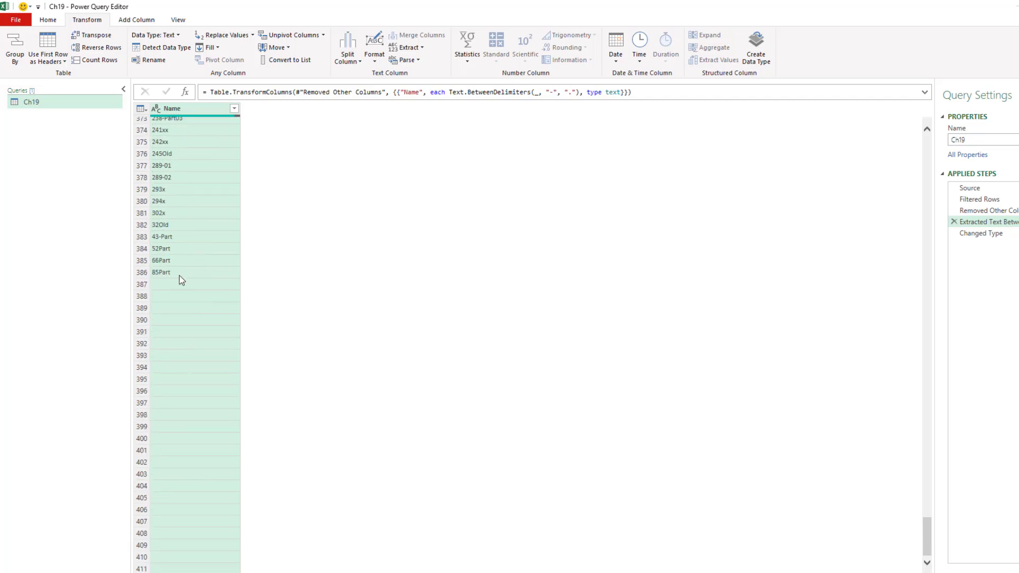
From the Changed Type step, remove the error rows in the Name column and sort the column in ascending order
{"action": "left_click", "coordinate": [967, 235]}
{"action": "right_click", "coordinate": [206, 112]}
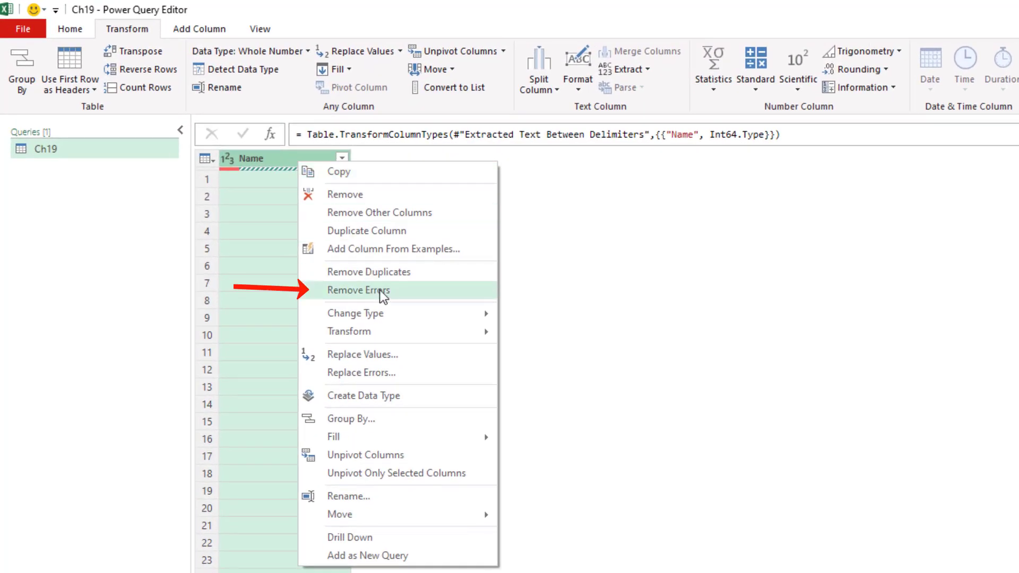
{"action": "left_click", "coordinate": [380, 290]}
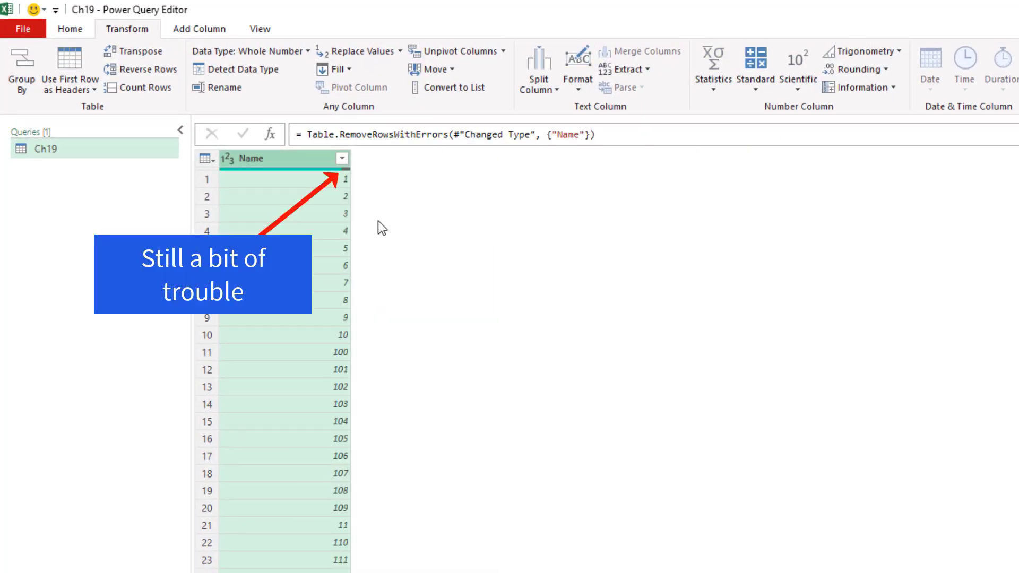
{"action": "left_click", "coordinate": [345, 160]}
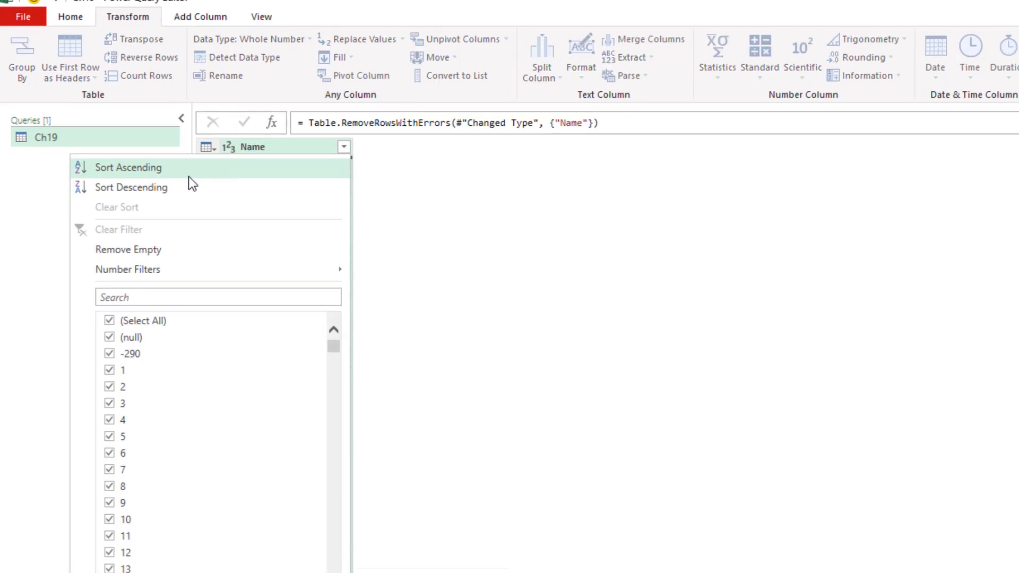
{"action": "left_click", "coordinate": [187, 178]}
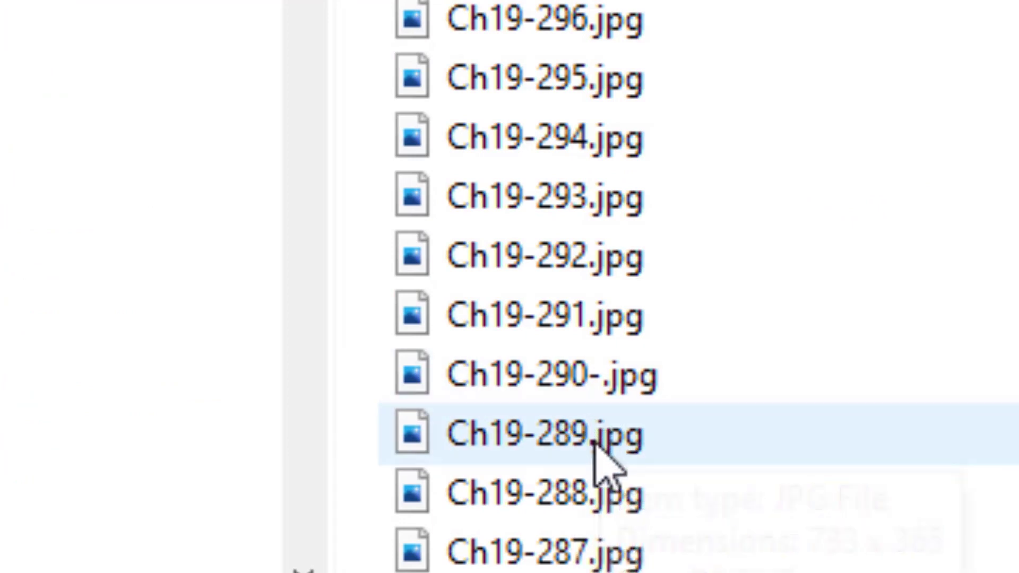
In File Explorer, rename the file Ch19-290-.jpg to Ch19-290.jpg
{"action": "left_click", "coordinate": [589, 383]}
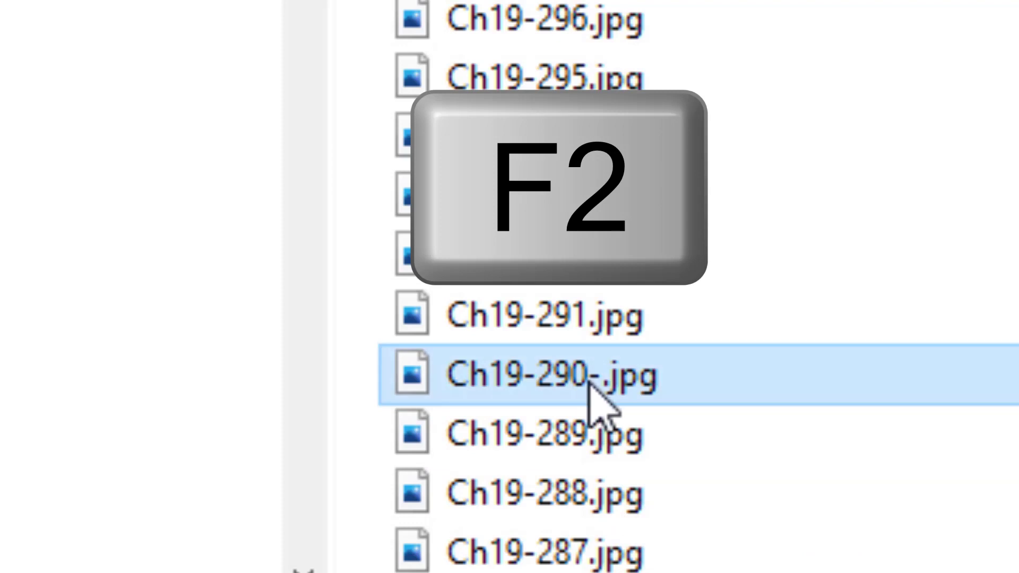
{"action": "key", "text": "F2"}
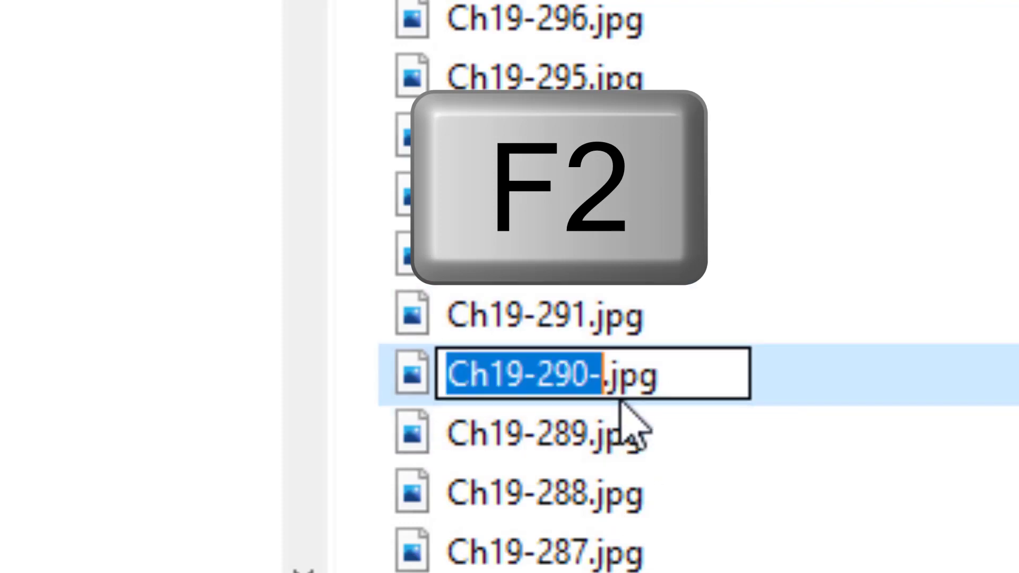
{"action": "left_click", "coordinate": [597, 378]}
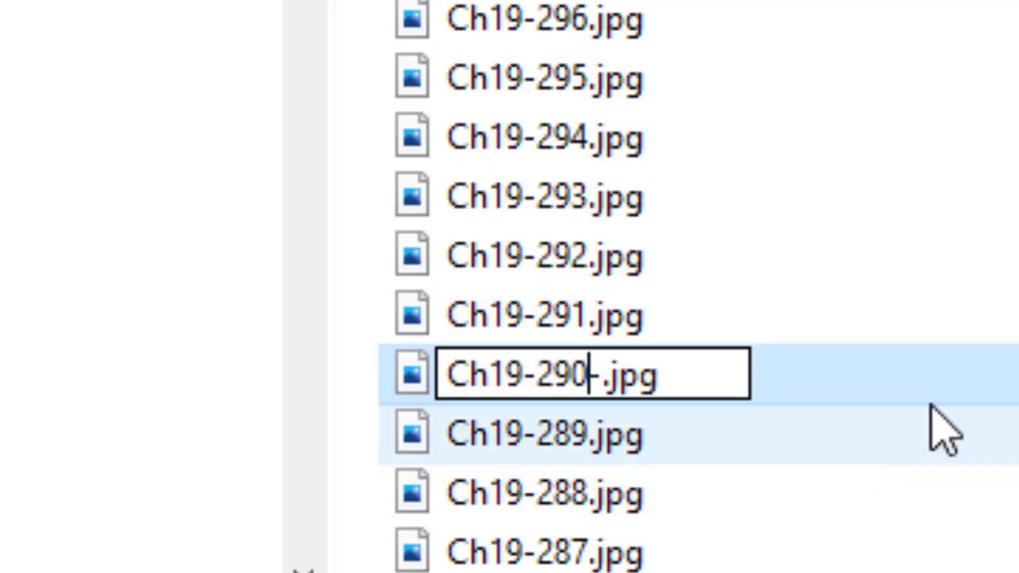
{"action": "key", "text": "Delete"}
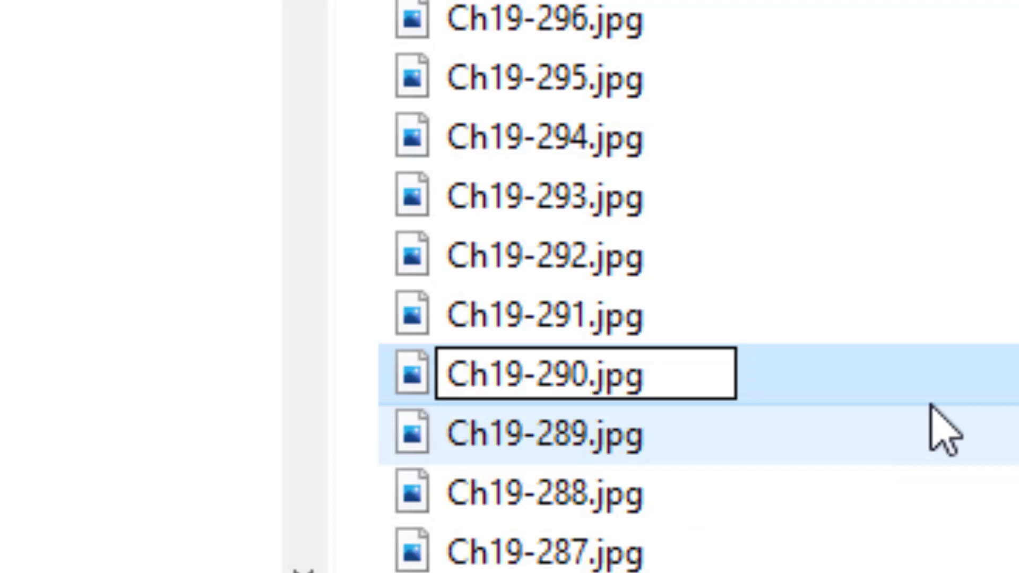
{"action": "key", "text": "Return"}
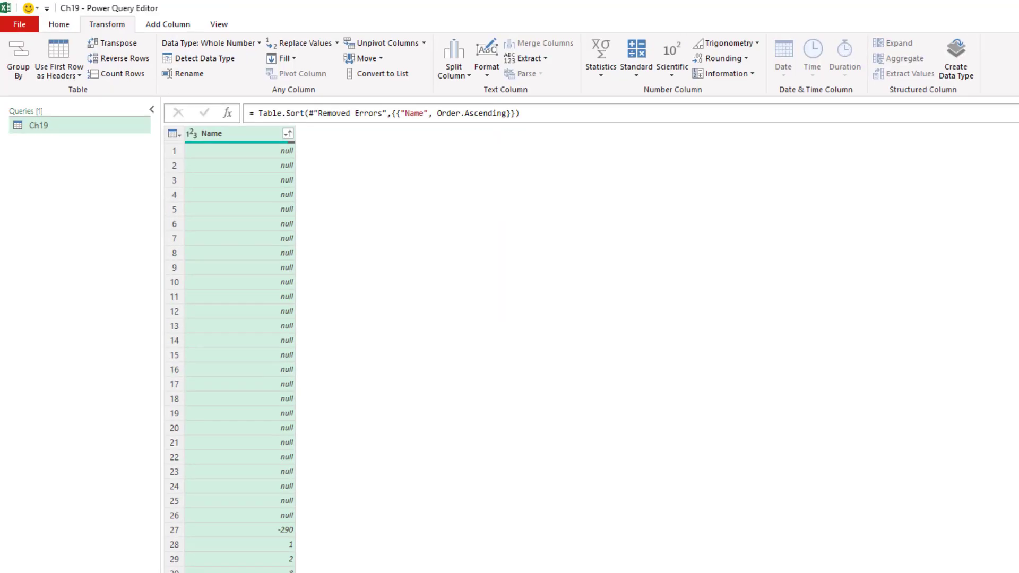
Back in the Power Query Editor, refresh the query preview and remove the blank rows
{"action": "left_click", "coordinate": [57, 25]}
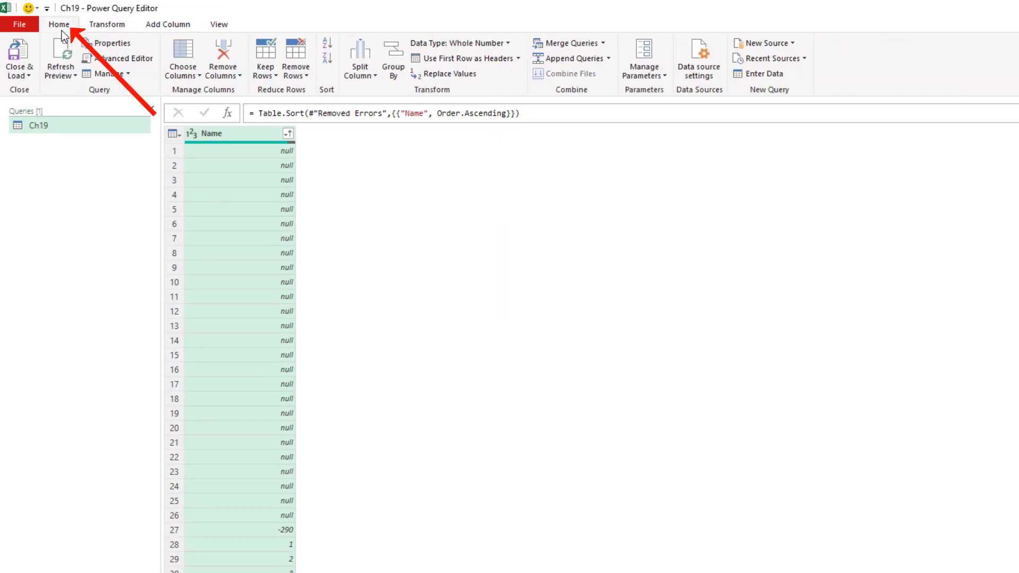
{"action": "left_click", "coordinate": [61, 53]}
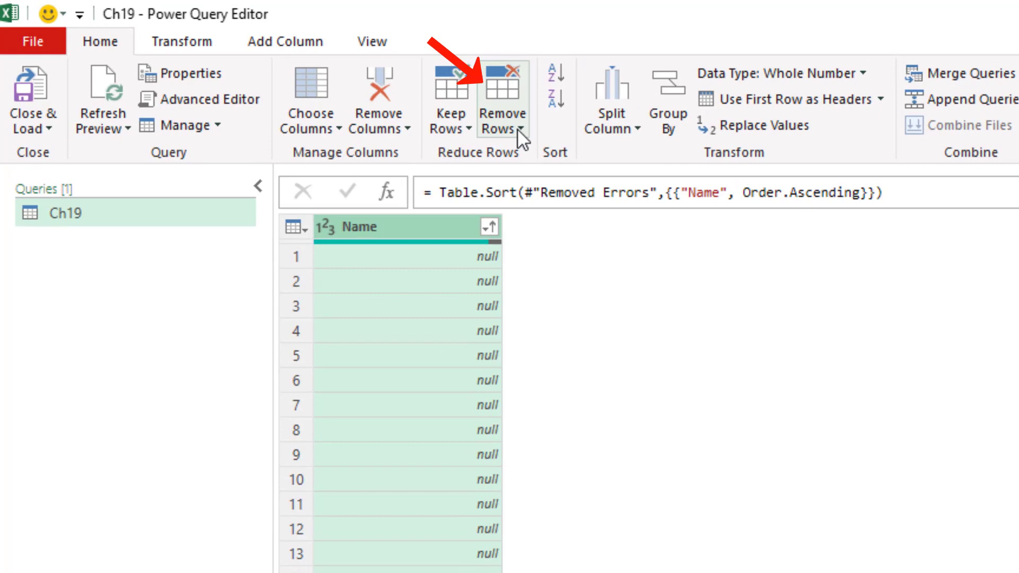
{"action": "left_click", "coordinate": [518, 131]}
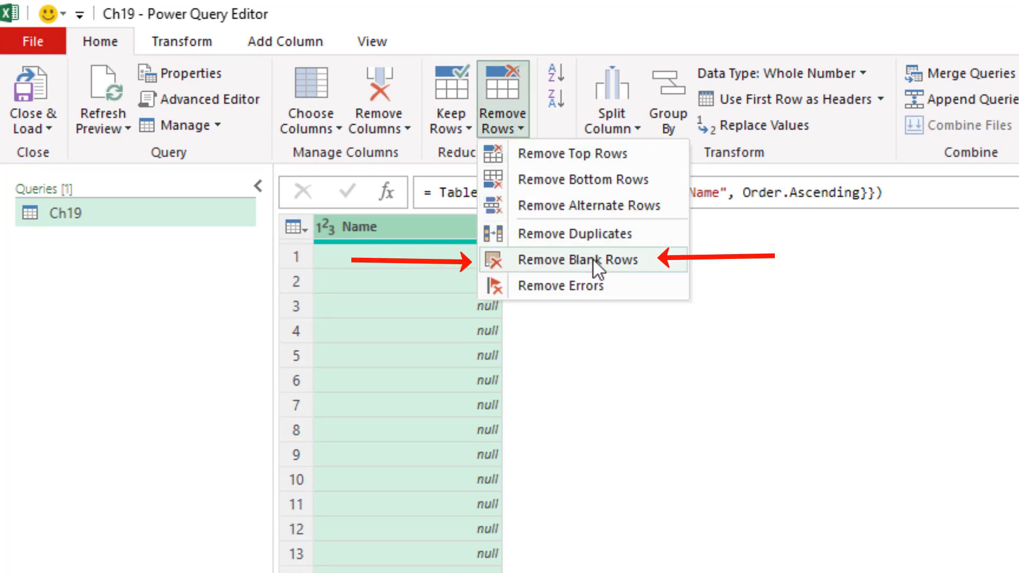
{"action": "left_click", "coordinate": [593, 260]}
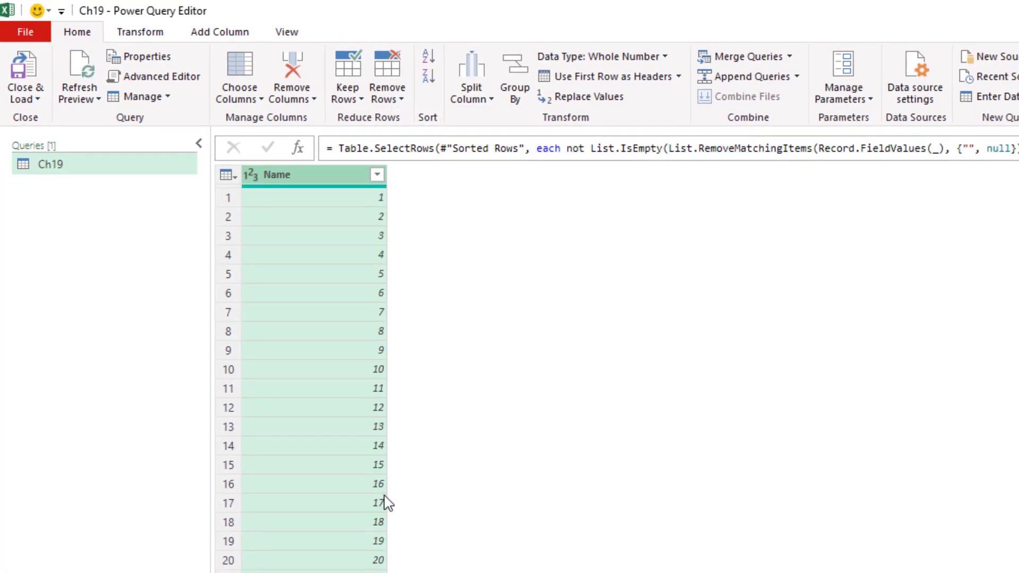
Load the query results into the worksheet and add an adjacent Test column, filling the series started by 1 and 2 down the rows
{"action": "left_click", "coordinate": [25, 72]}
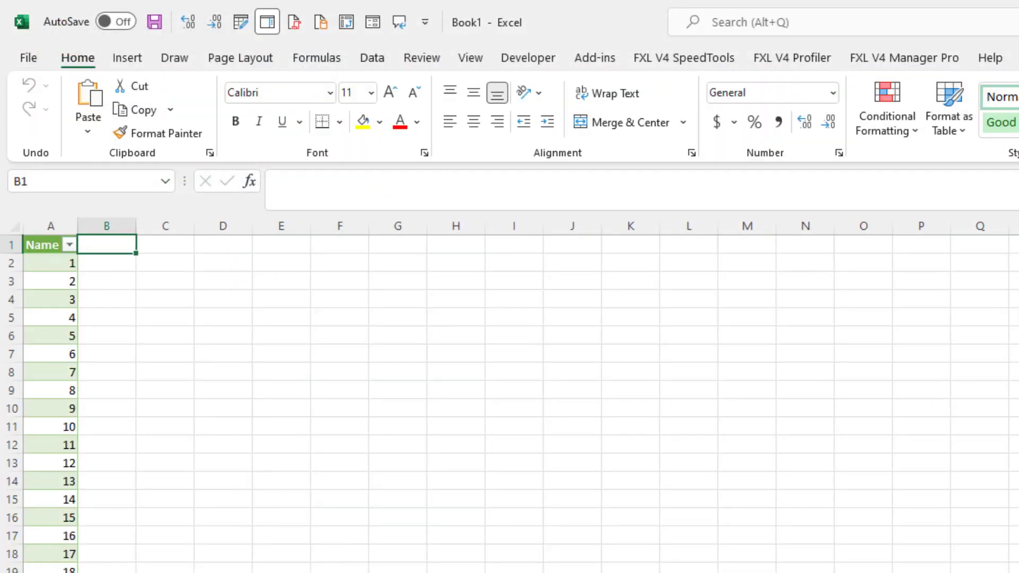
{"action": "type", "text": "Test"}
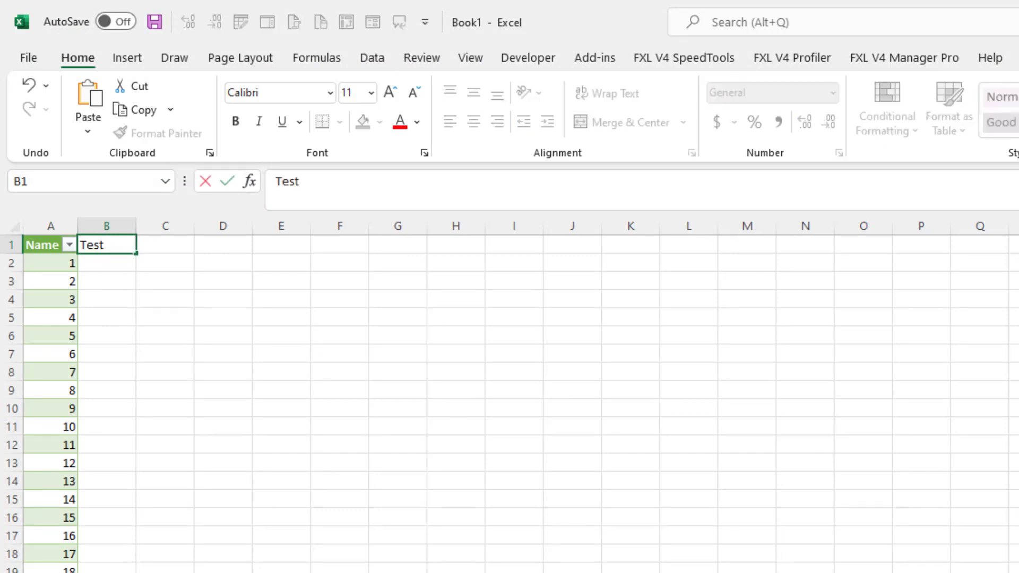
{"action": "key", "text": "Return"}
{"action": "type", "text": "1"}
{"action": "key", "text": "Return"}
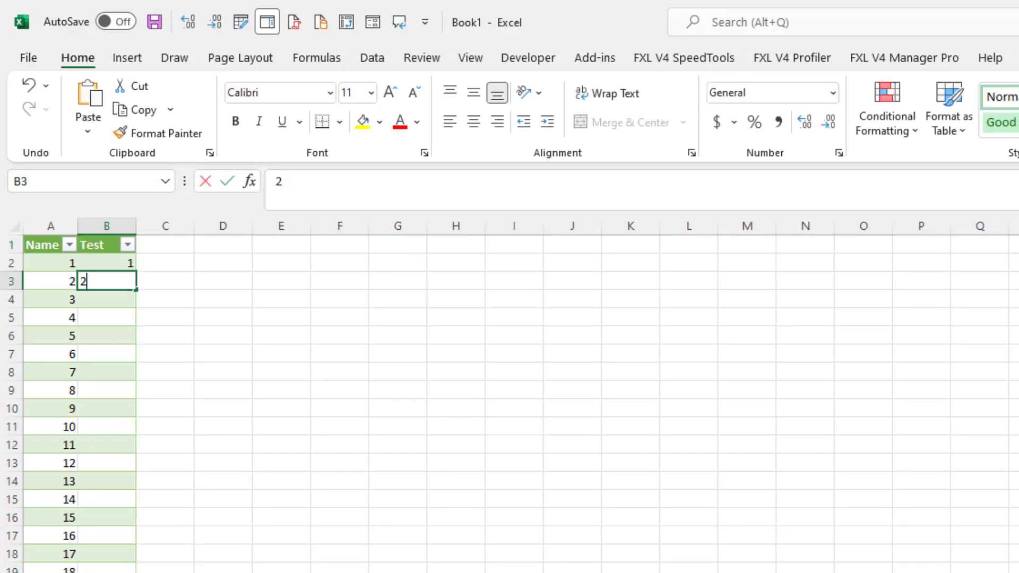
{"action": "type", "text": "2"}
{"action": "left_click", "coordinate": [1003, 439]}
{"action": "left_click_drag", "start_coordinate": [132, 263], "coordinate": [132, 285]}
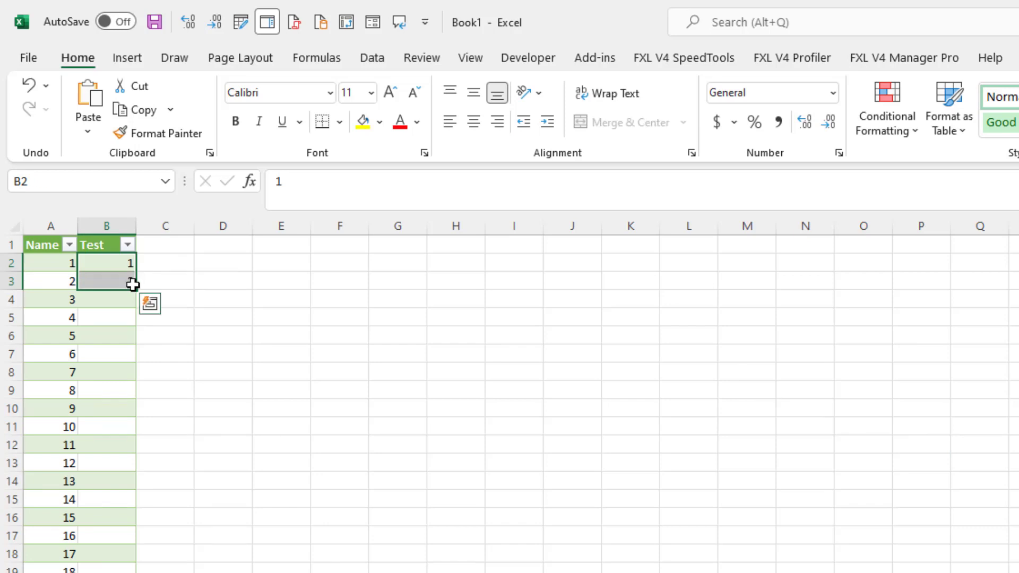
{"action": "double_click", "coordinate": [138, 289]}
{"action": "left_click", "coordinate": [143, 241]}
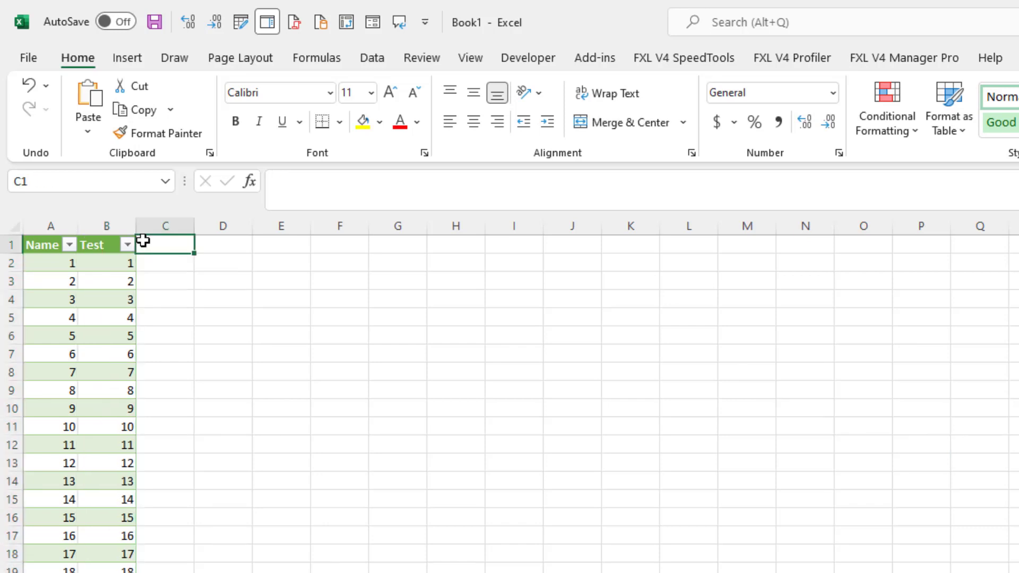
{"action": "type", "text": "True"}
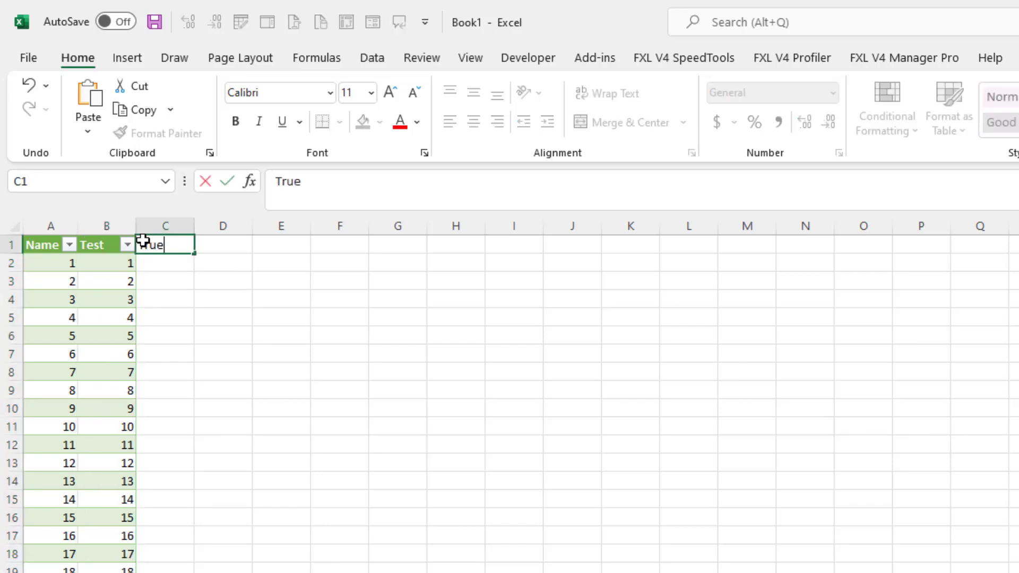
{"action": "key", "text": "Return"}
{"action": "type", "text": "="}
{"action": "key", "text": "Left"}
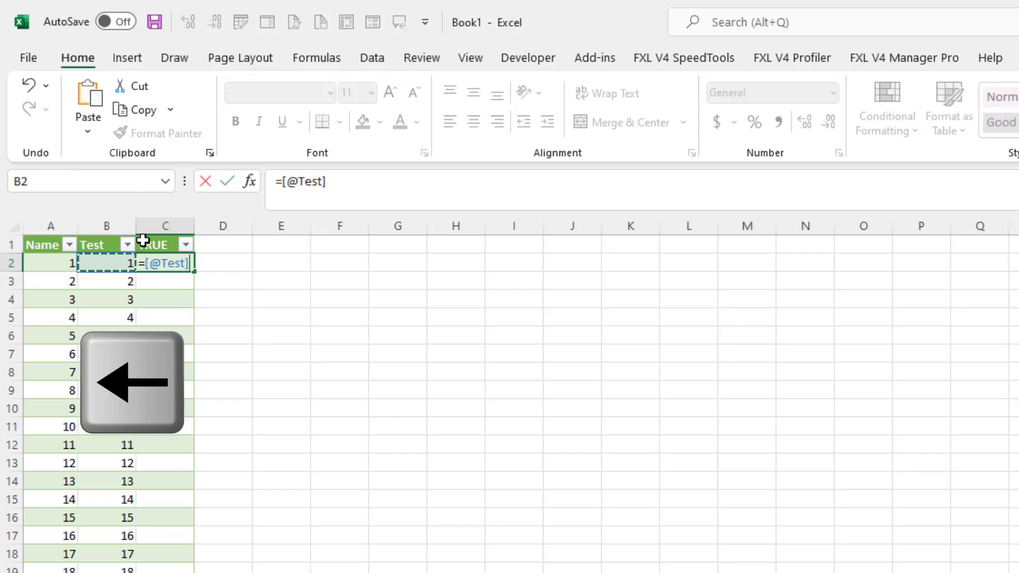
{"action": "type", "text": "="}
{"action": "key", "text": "Left"}
{"action": "key", "text": "Left"}
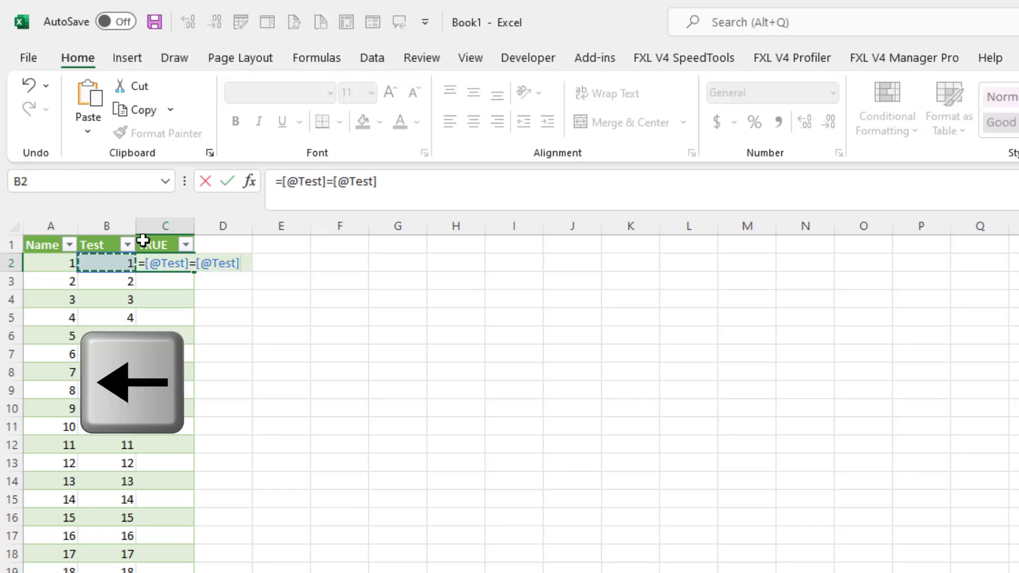
{"action": "key", "text": "Return"}
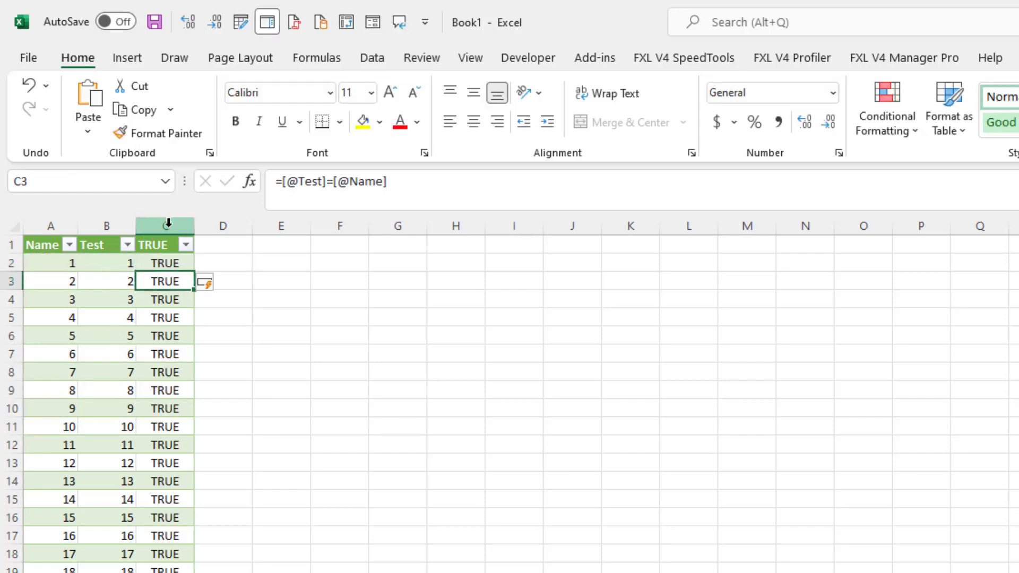
In cell E2, count the mismatches with the formula =COUNTIFS(_Ch19[TRUE],FALSE)
{"action": "left_click", "coordinate": [287, 264]}
{"action": "type", "text": "=co"}
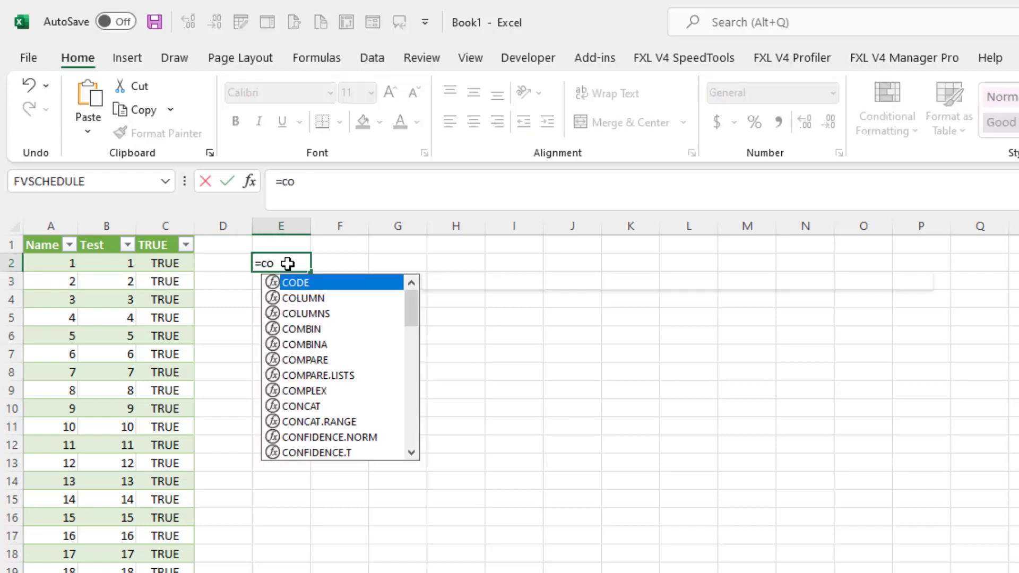
{"action": "type", "text": "untifs"}
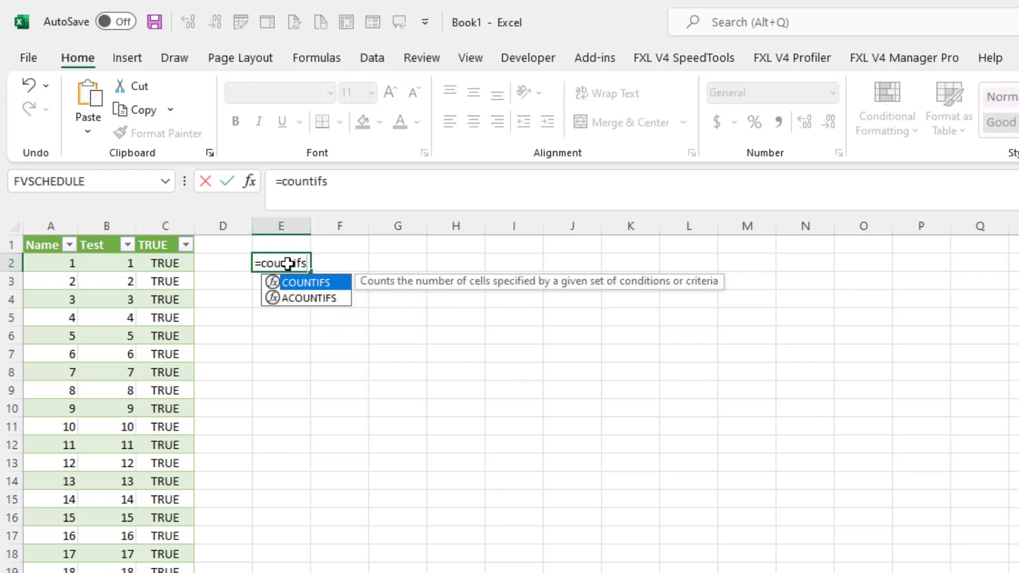
{"action": "key", "text": "Tab"}
{"action": "left_click", "coordinate": [167, 233]}
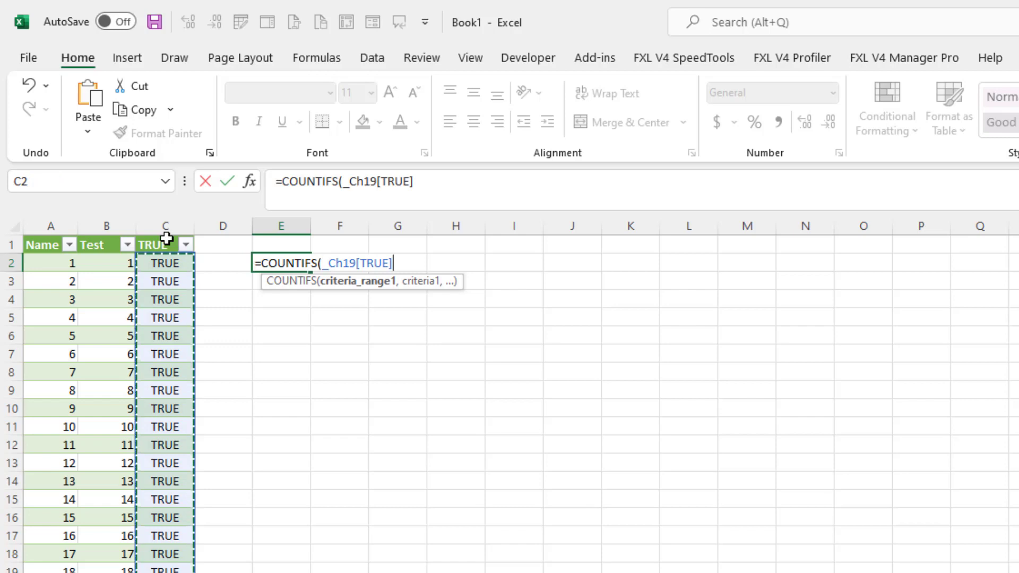
{"action": "type", "text": ",FALSE)"}
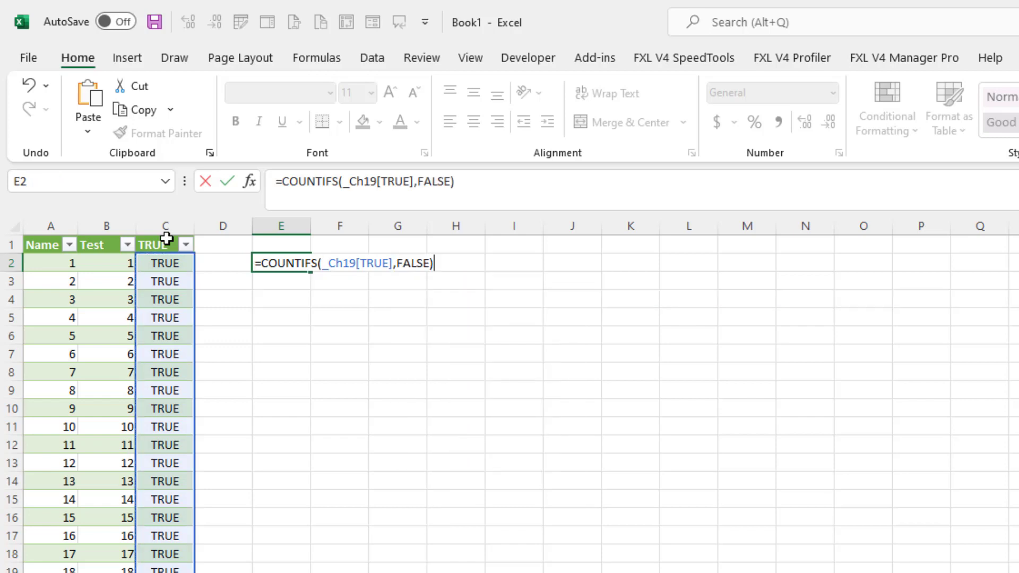
{"action": "key", "text": "Return"}
{"action": "left_click", "coordinate": [351, 313]}
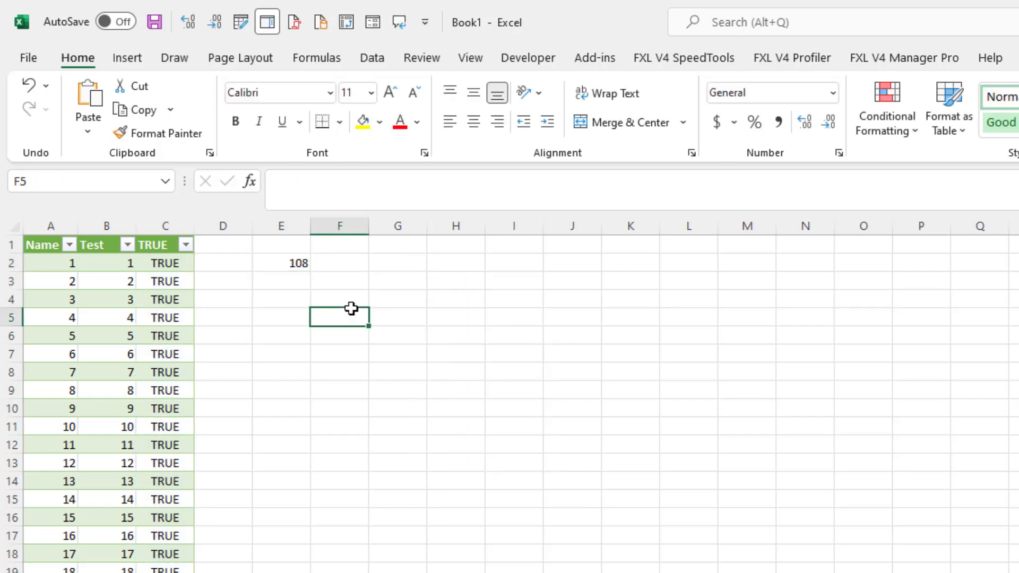
Filter the table's TRUE column to show only the FALSE rows
{"action": "left_click", "coordinate": [282, 262]}
{"action": "scroll", "coordinate": [166, 539], "scroll_direction": "down", "scroll_amount": 20}
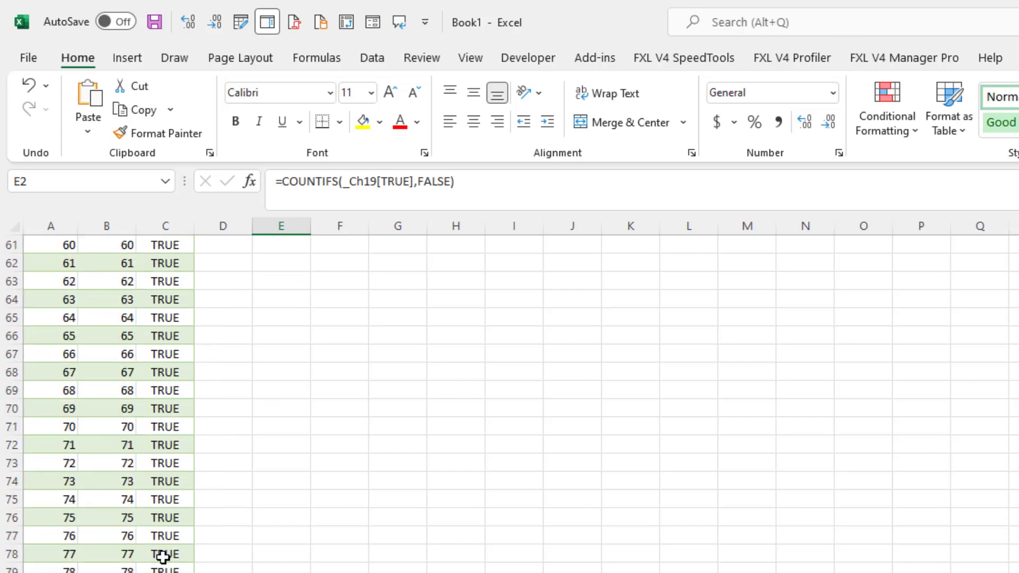
{"action": "scroll", "coordinate": [165, 553], "scroll_direction": "up", "scroll_amount": 3}
{"action": "scroll", "coordinate": [165, 554], "scroll_direction": "up", "scroll_amount": 17}
{"action": "left_click", "coordinate": [185, 245]}
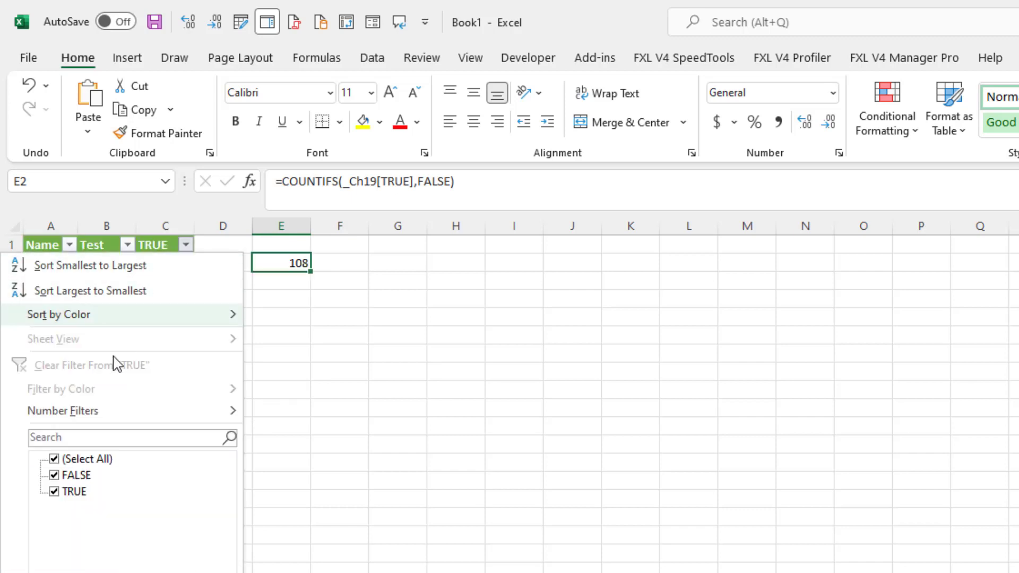
{"action": "left_click", "coordinate": [55, 459]}
{"action": "left_click", "coordinate": [54, 475]}
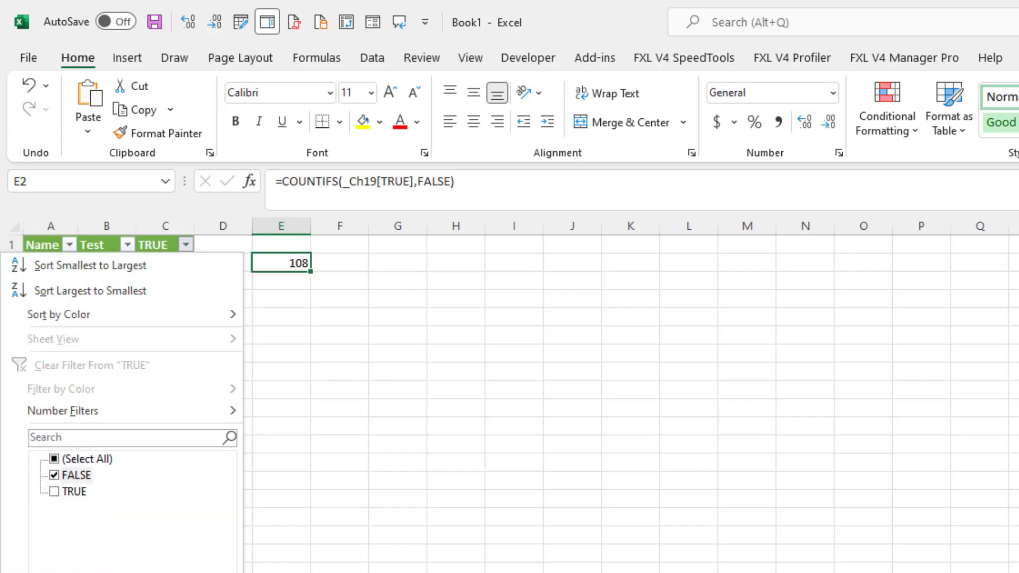
{"action": "key", "text": "Return"}
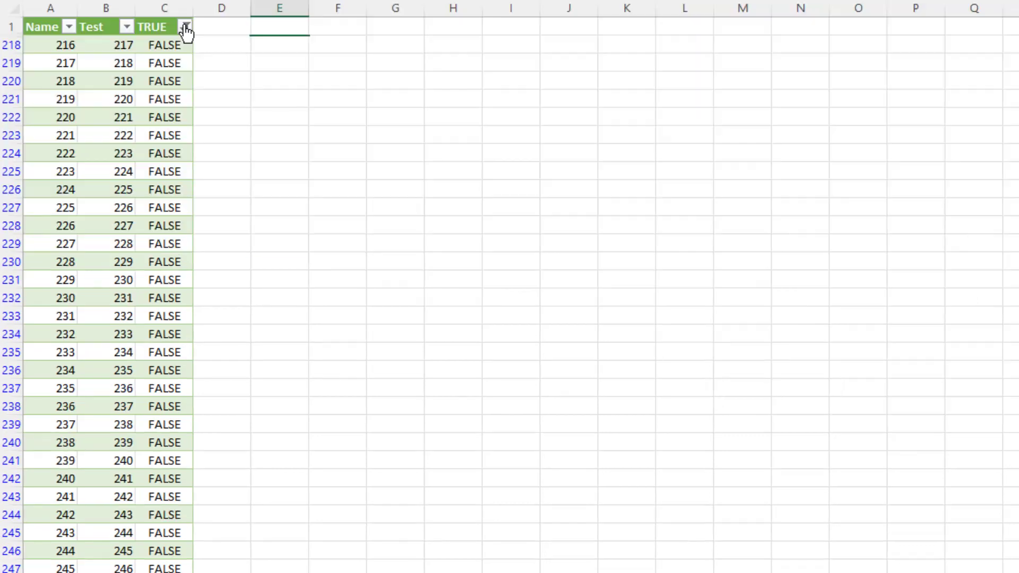
Show all table rows again and examine where the numbering first diverges, selecting the two rows with Name 216
{"action": "left_click", "coordinate": [186, 245]}
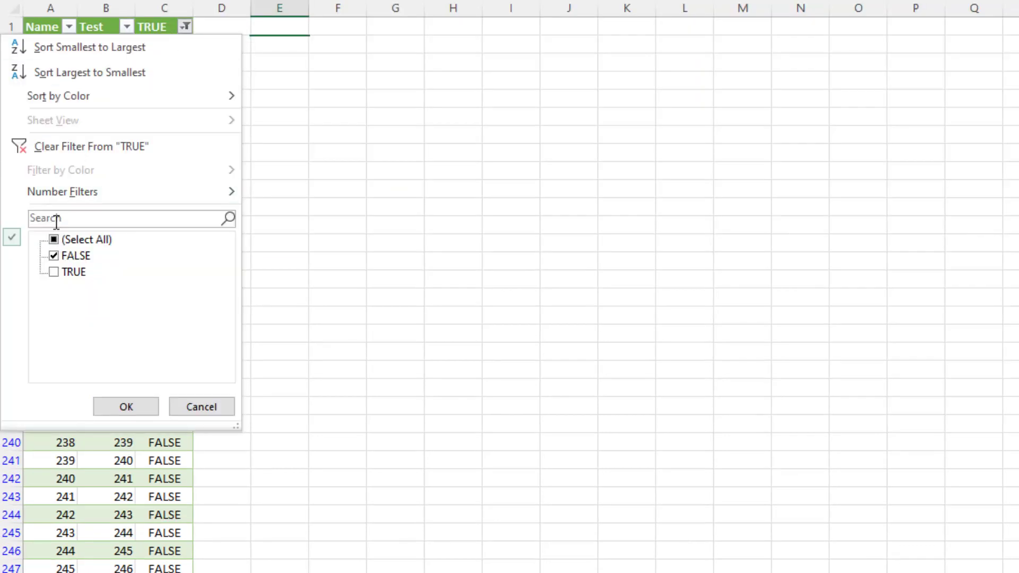
{"action": "left_click", "coordinate": [53, 239]}
{"action": "left_click", "coordinate": [125, 408]}
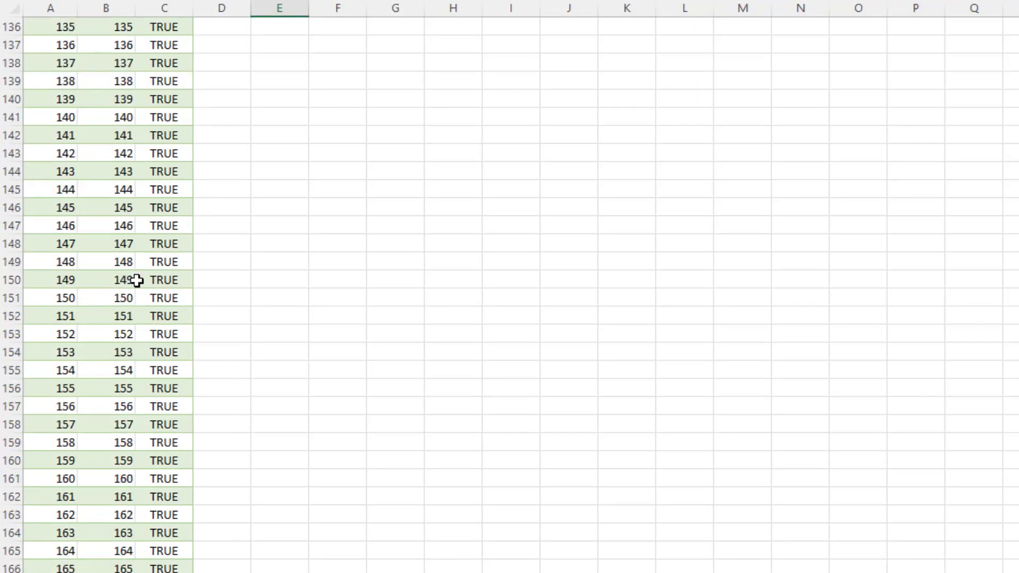
{"action": "scroll", "coordinate": [132, 284], "scroll_direction": "down", "scroll_amount": 5}
{"action": "scroll", "coordinate": [131, 289], "scroll_direction": "down", "scroll_amount": 17}
{"action": "left_click_drag", "start_coordinate": [64, 316], "coordinate": [415, 292]}
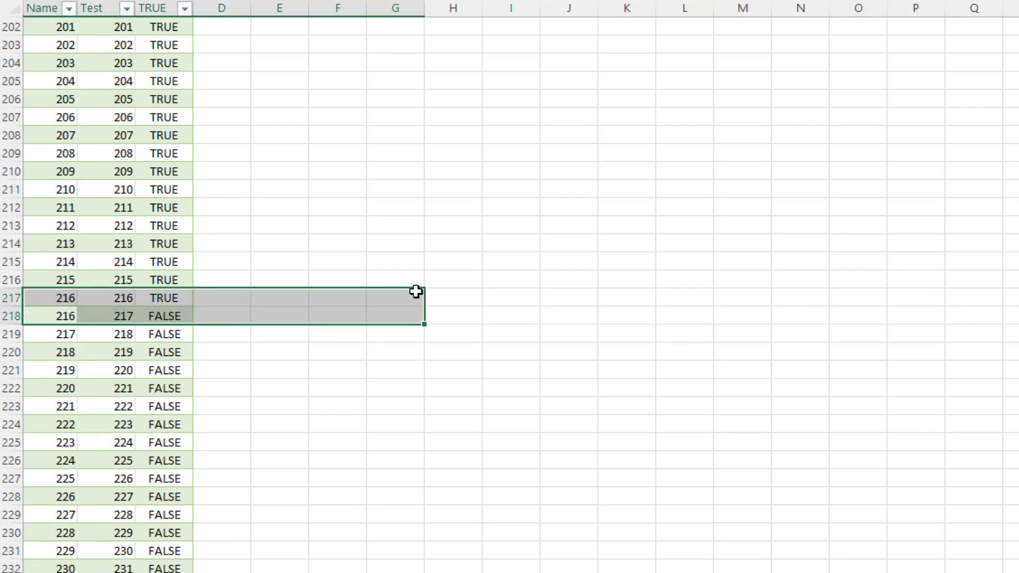
{"action": "scroll", "coordinate": [191, 534], "scroll_direction": "down", "scroll_amount": 20}
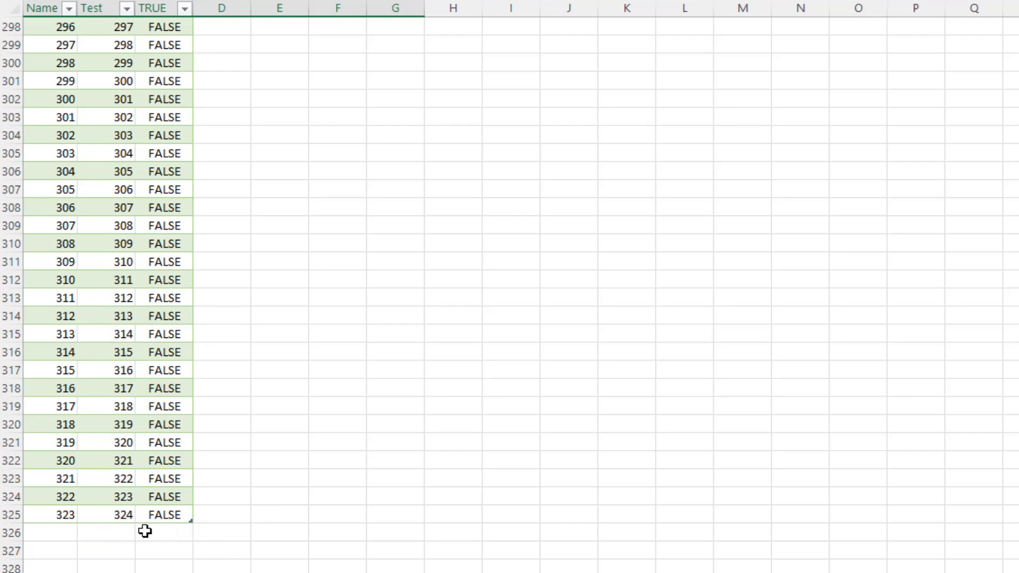
Switch to File Explorer and inspect the two copies of Ch19-216.jpg in the Ch19Old and Ch19 folders
{"action": "key", "text": "alt+Tab"}
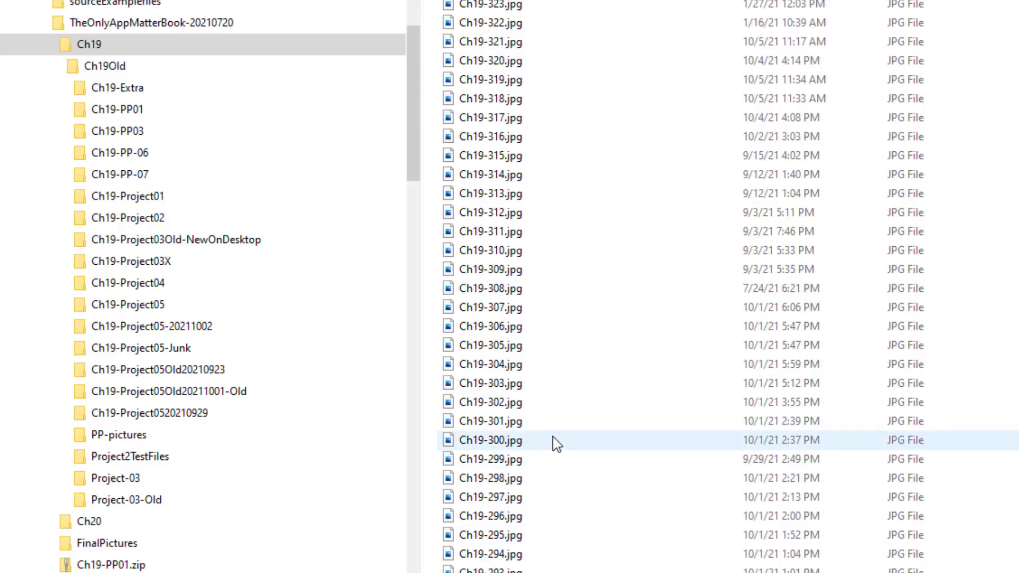
{"action": "key", "text": "End"}
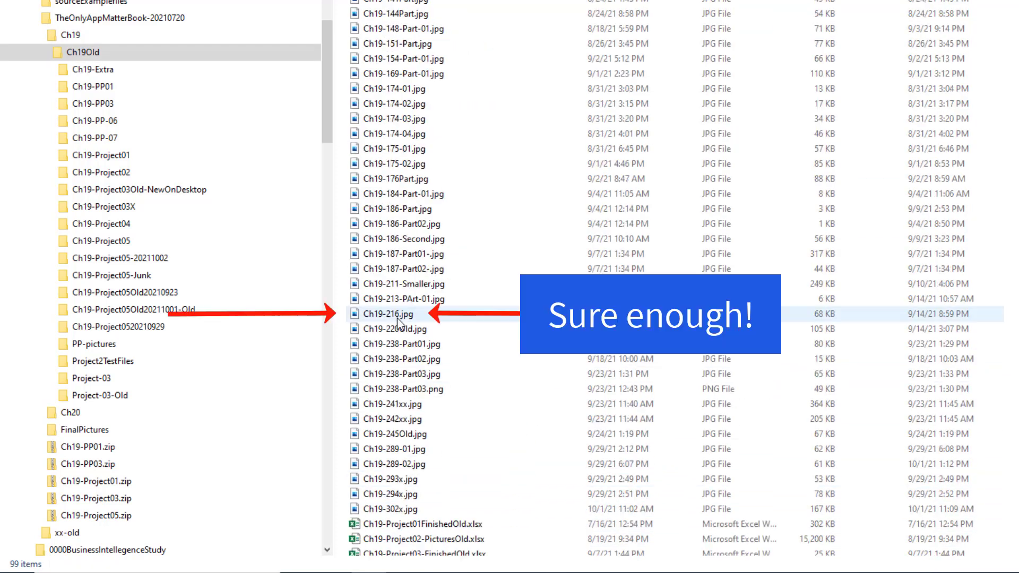
{"action": "left_click", "coordinate": [393, 317]}
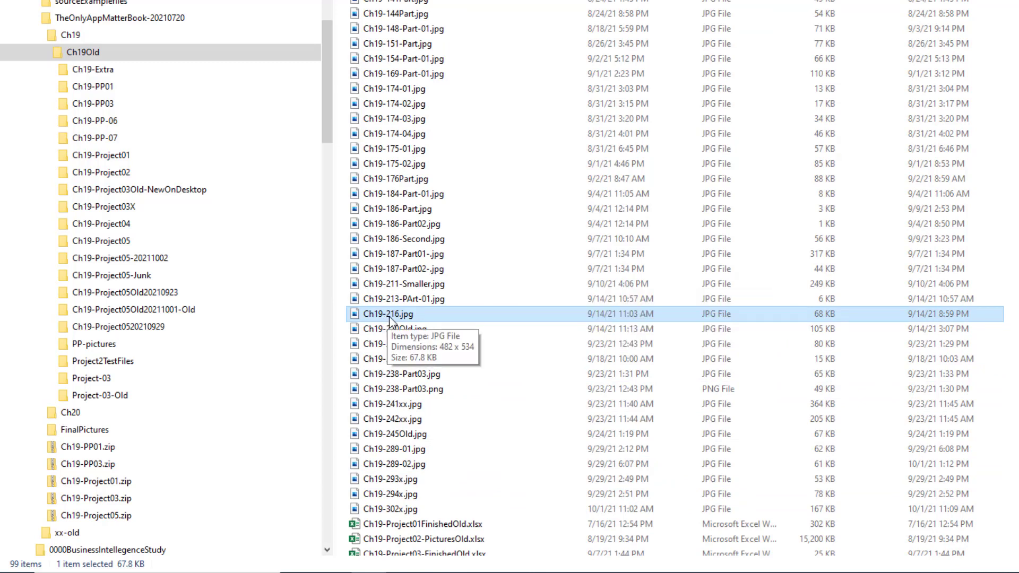
{"action": "double_click", "coordinate": [390, 316]}
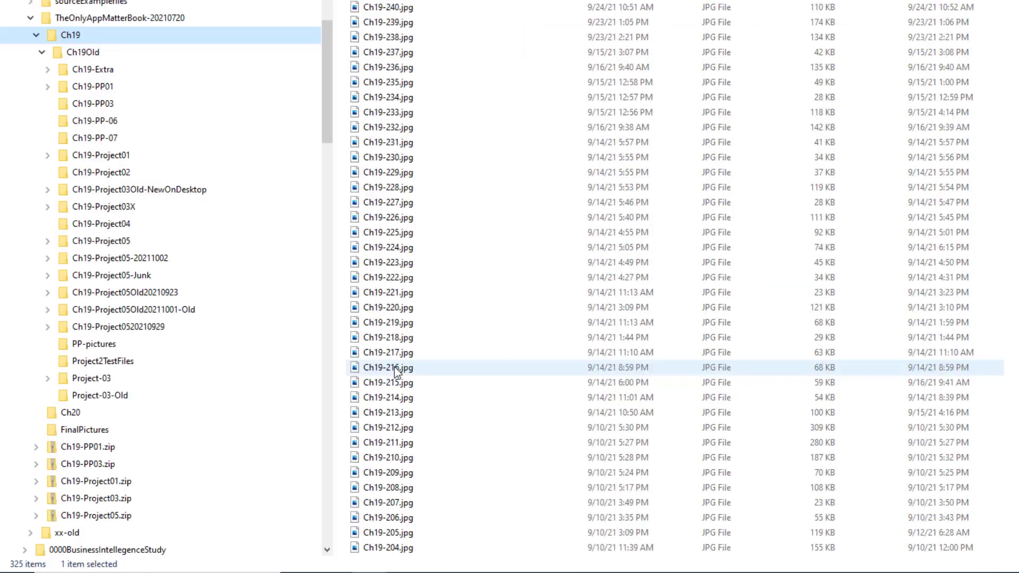
{"action": "left_click", "coordinate": [394, 367]}
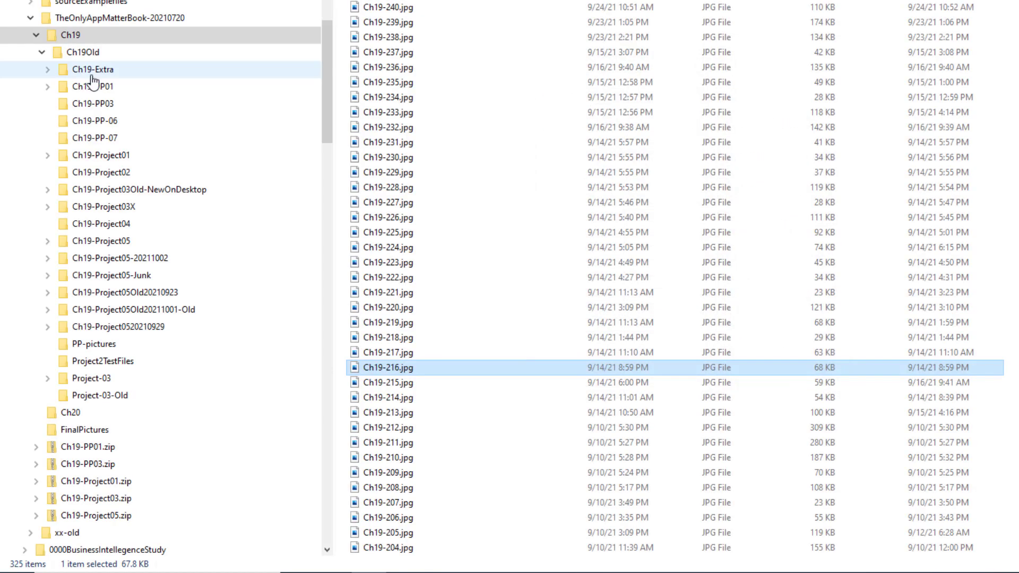
In the Ch19Old folder, rename the file Ch19-216.jpg to Ch19-216Old.jpg
{"action": "left_click", "coordinate": [82, 51]}
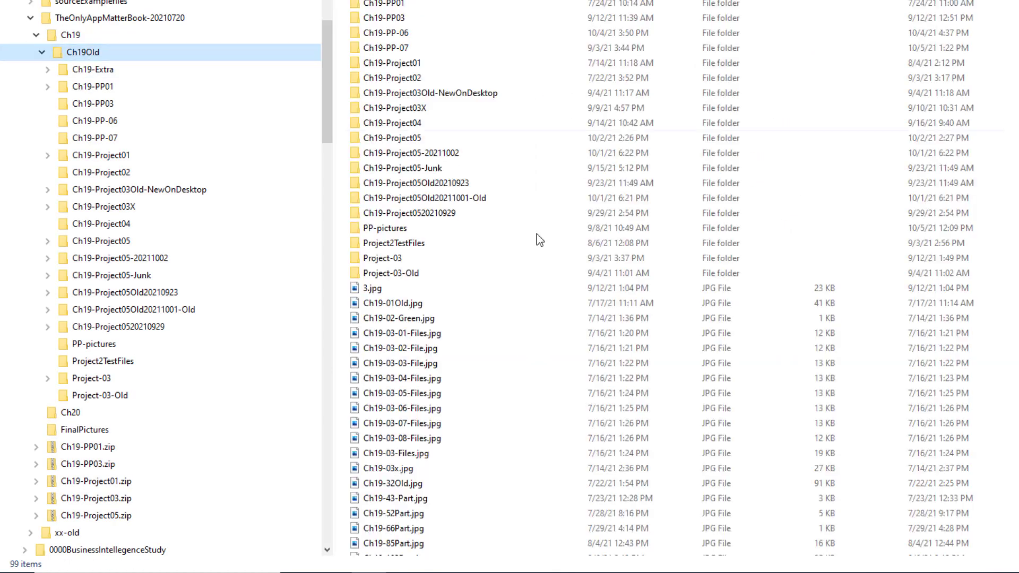
{"action": "key", "text": "Right"}
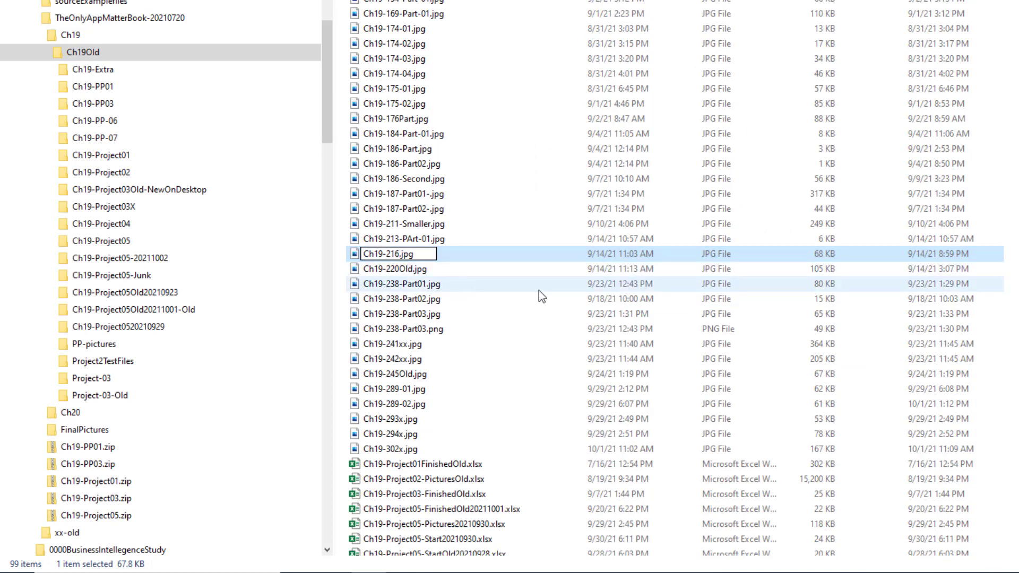
{"action": "type", "text": "Old"}
{"action": "key", "text": "Return"}
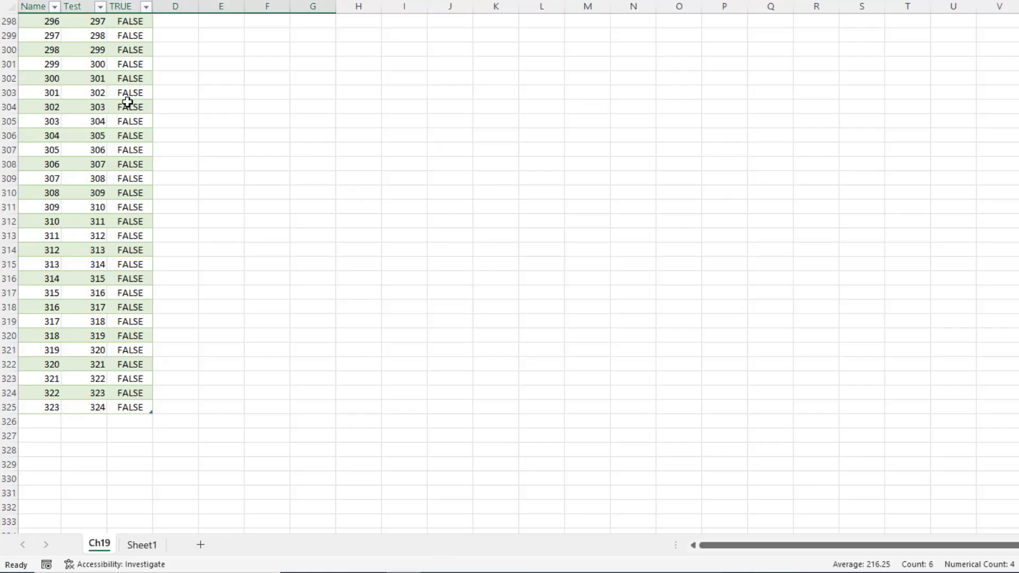
Back in Excel, refresh the query table and refill the Test column's series from 1 and 2, checking the last rows
{"action": "right_click", "coordinate": [124, 92]}
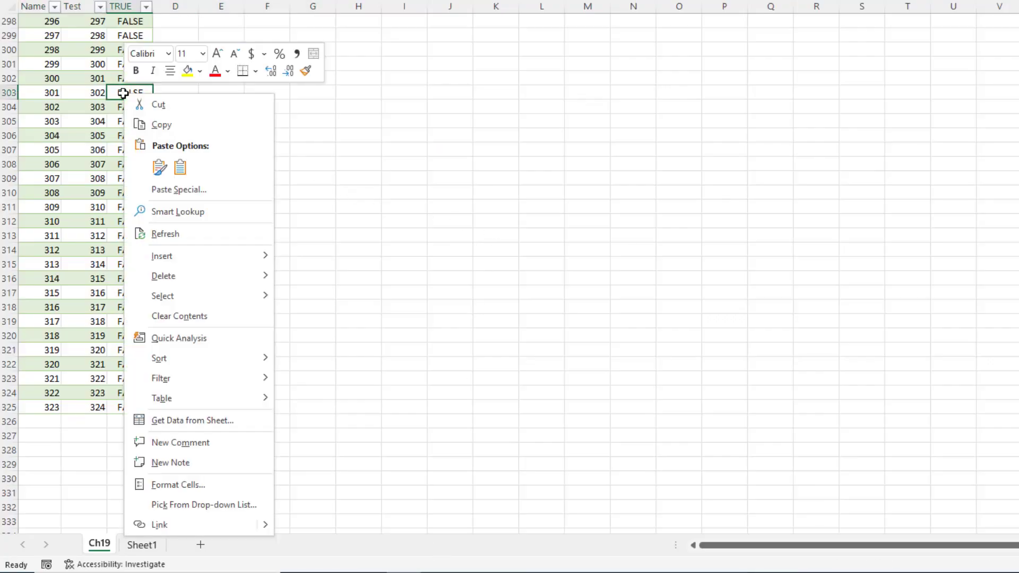
{"action": "left_click", "coordinate": [166, 235]}
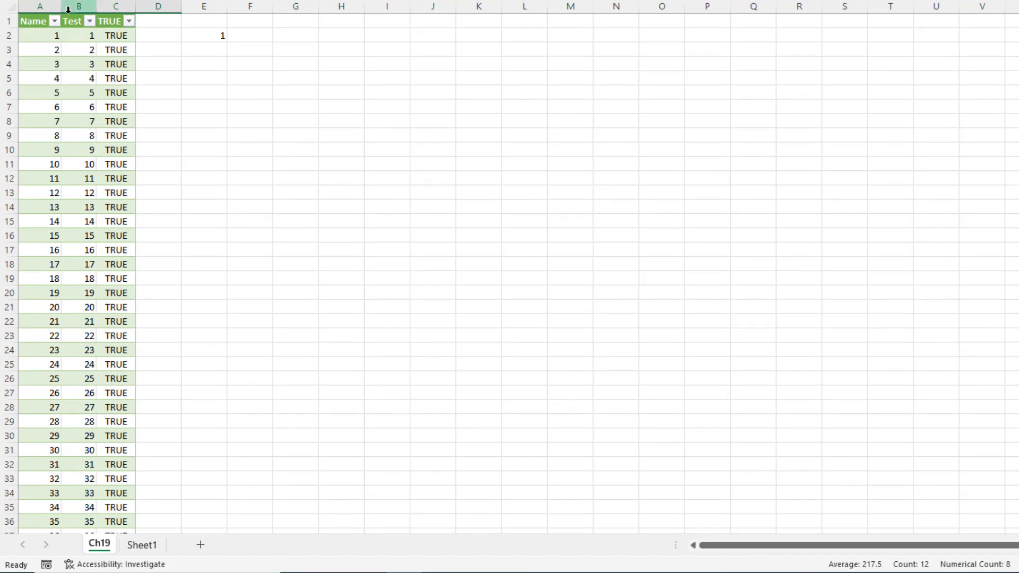
{"action": "left_click_drag", "start_coordinate": [85, 35], "coordinate": [85, 50]}
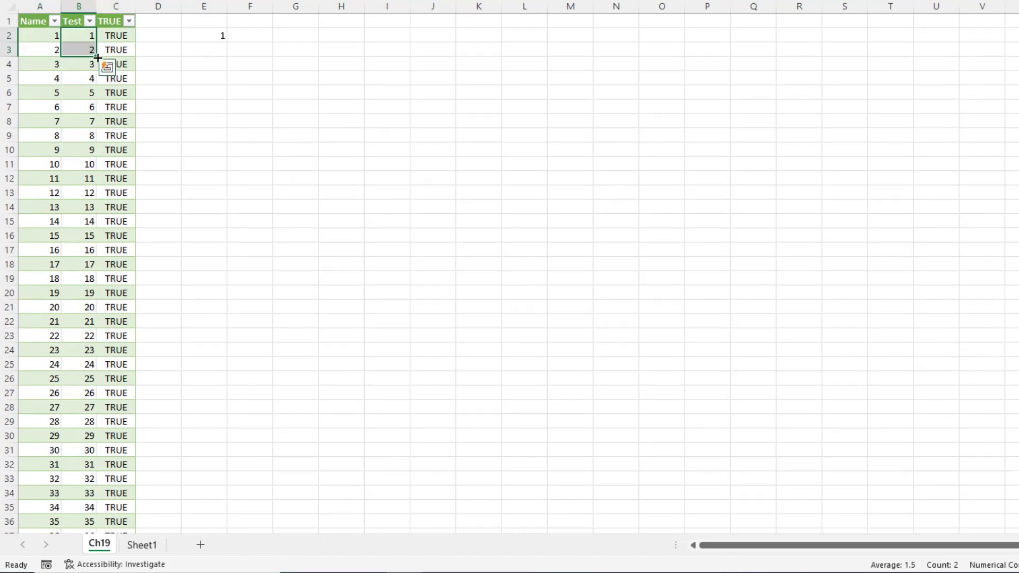
{"action": "double_click", "coordinate": [98, 57]}
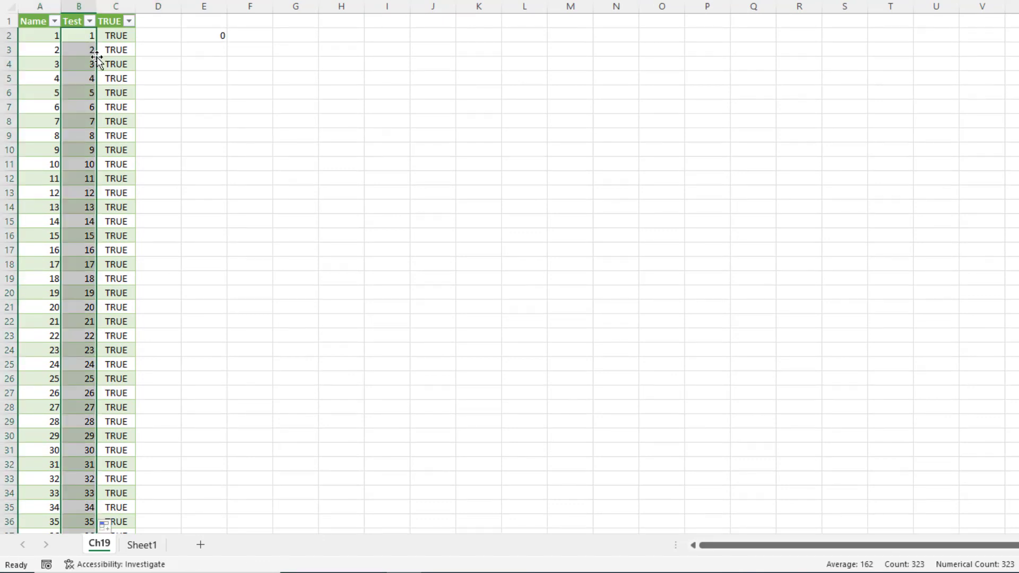
{"action": "key", "text": "ctrl+Down"}
{"action": "scroll", "coordinate": [437, 196], "scroll_direction": "down", "scroll_amount": 3}
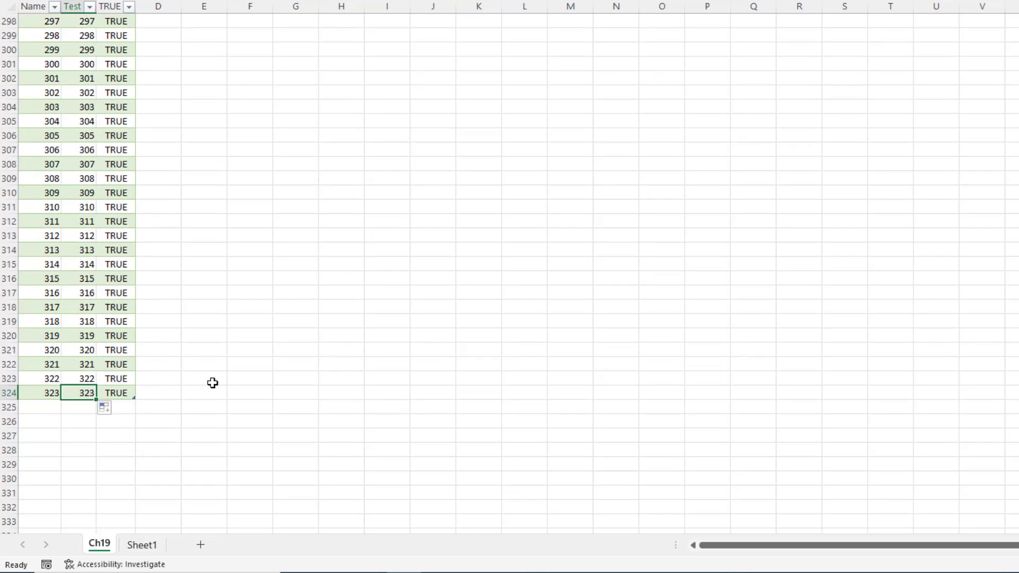
{"action": "key", "text": "ctrl+Home"}
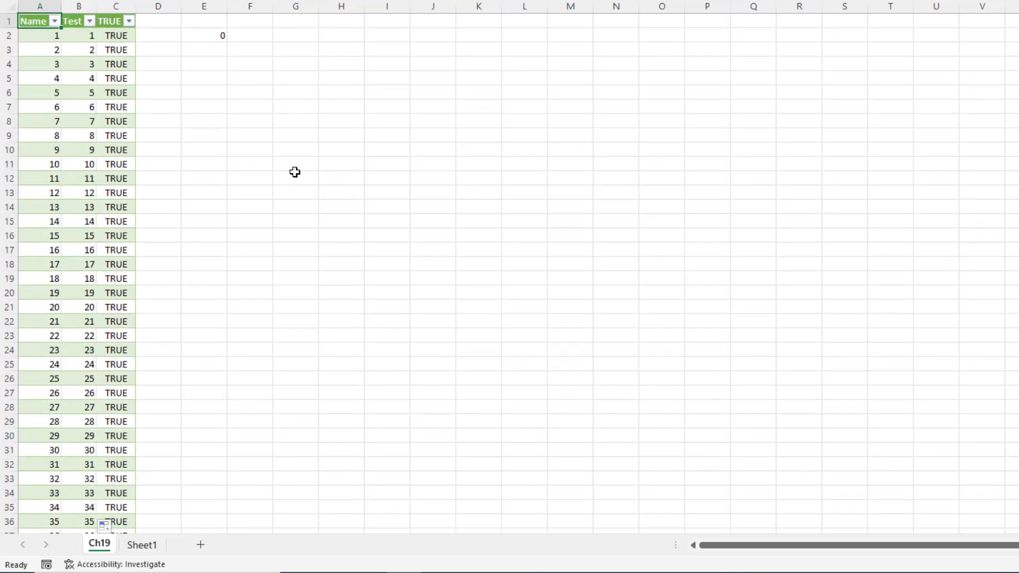
Switch to File Explorer and open the Ch19 folder
{"action": "key", "text": "alt+Tab"}
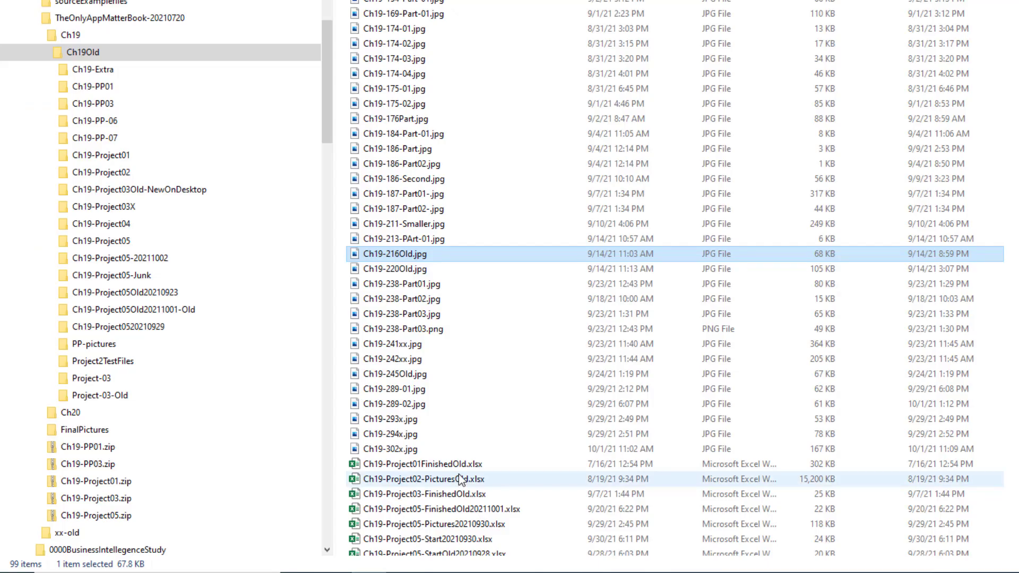
{"action": "left_click", "coordinate": [71, 37]}
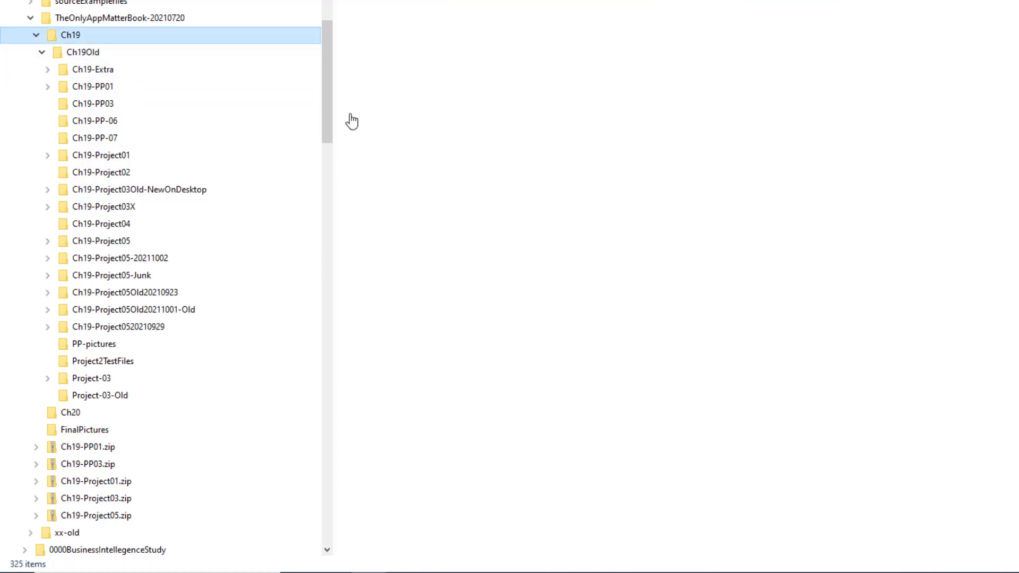